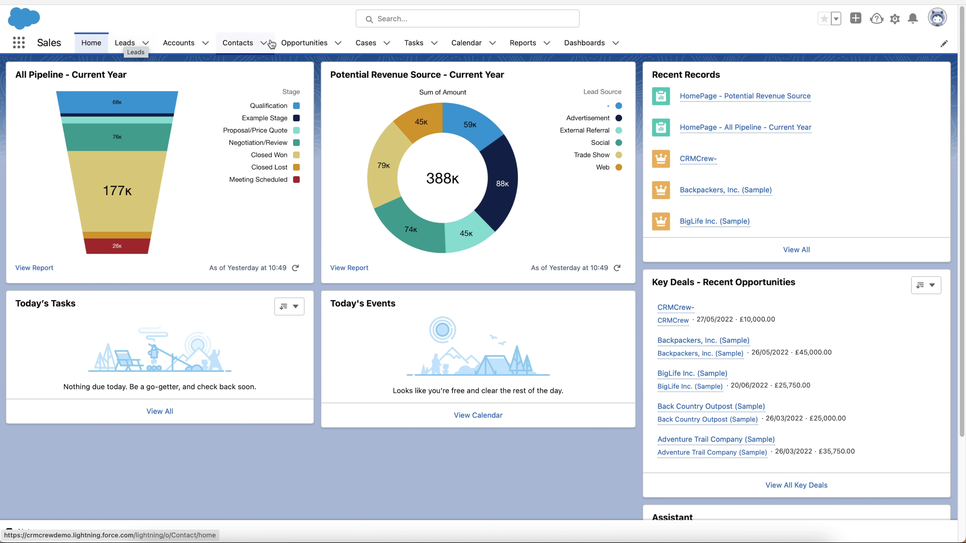
- Open the CRMCrew- opportunity record from the Opportunities list
{"action": "left_click", "coordinate": [306, 43]}
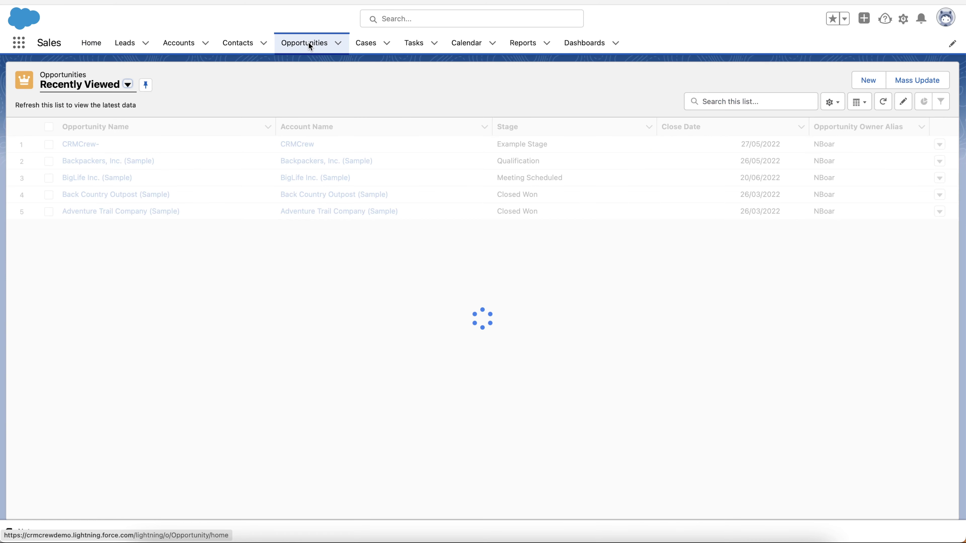
{"action": "left_click", "coordinate": [80, 144]}
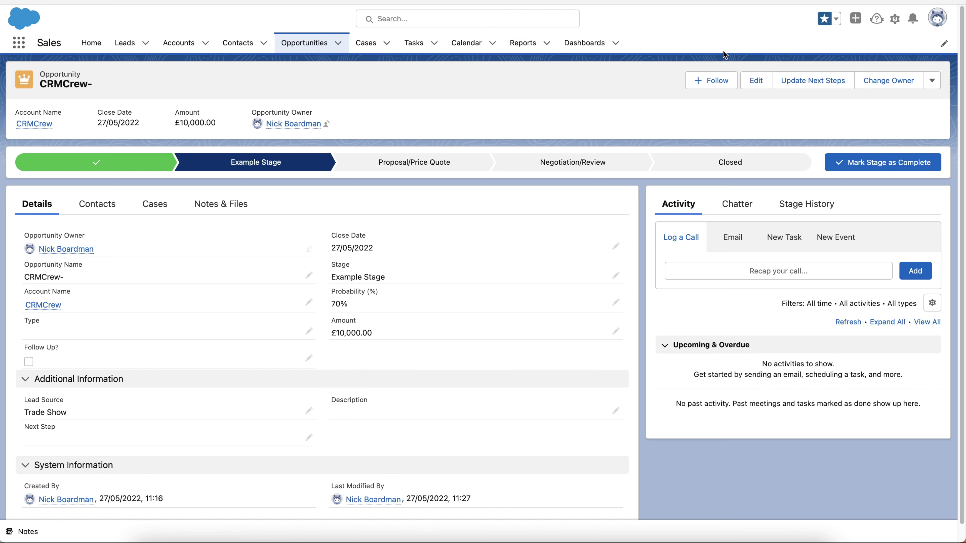
- Launch Setup in a new tab and expand Objects and Fields in the sidebar
{"action": "left_click", "coordinate": [896, 19]}
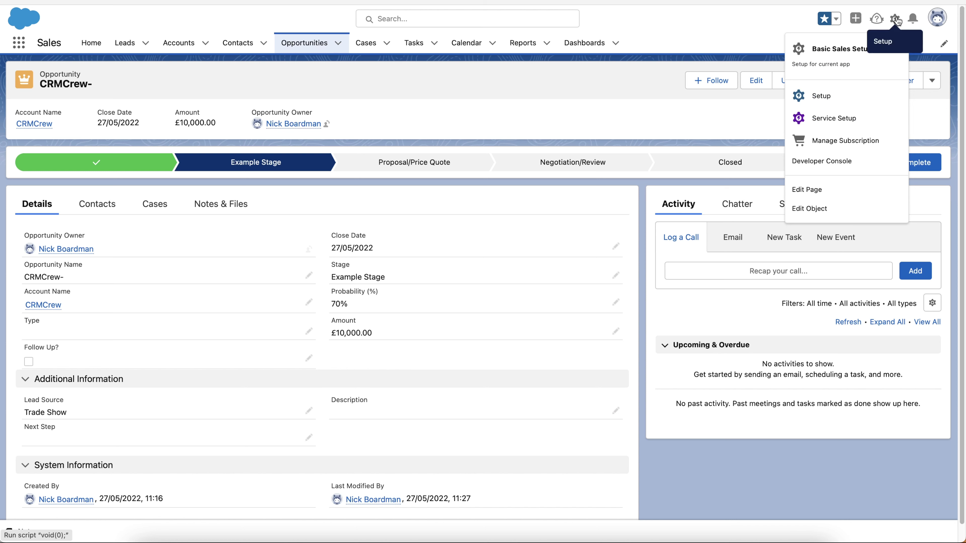
{"action": "left_click", "coordinate": [825, 97]}
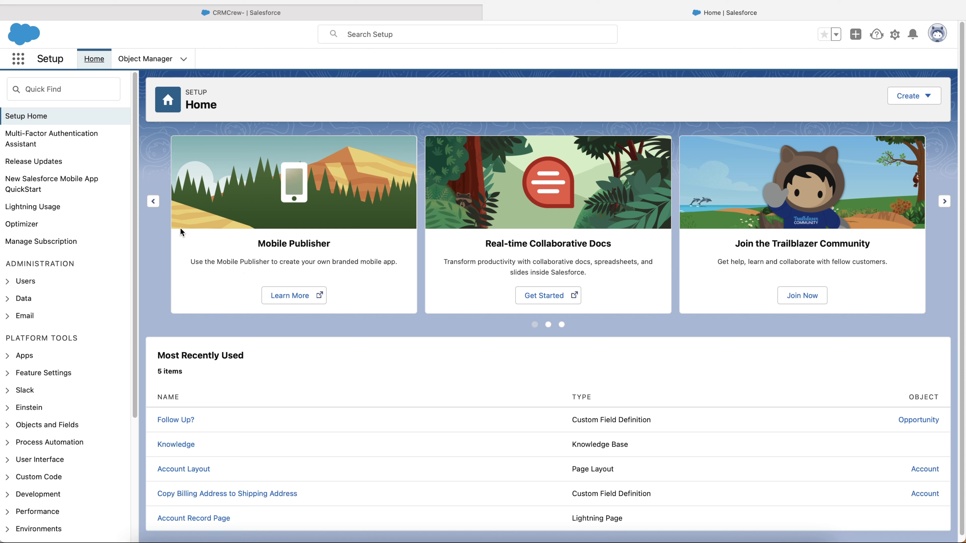
{"action": "scroll", "coordinate": [99, 272], "scroll_direction": "down", "scroll_amount": 3}
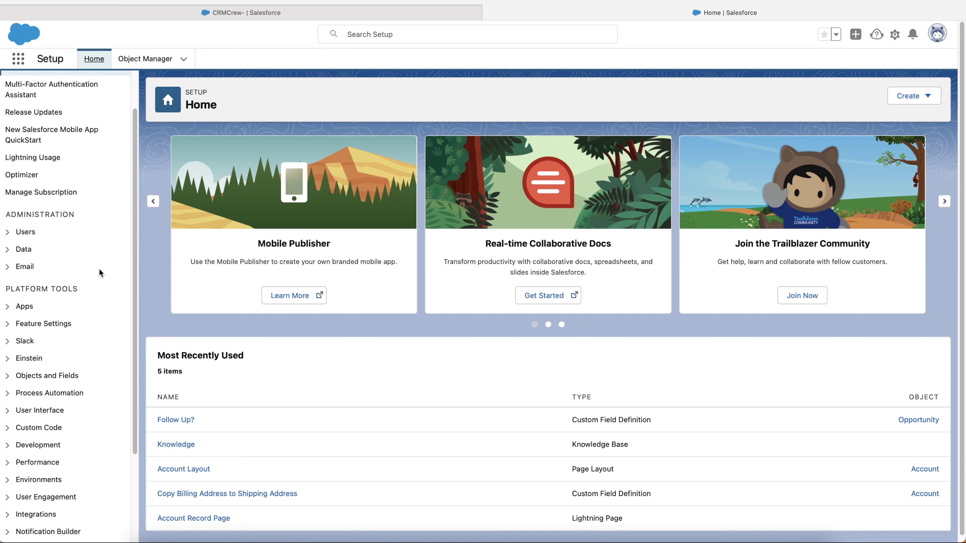
{"action": "scroll", "coordinate": [100, 273], "scroll_direction": "down", "scroll_amount": 3}
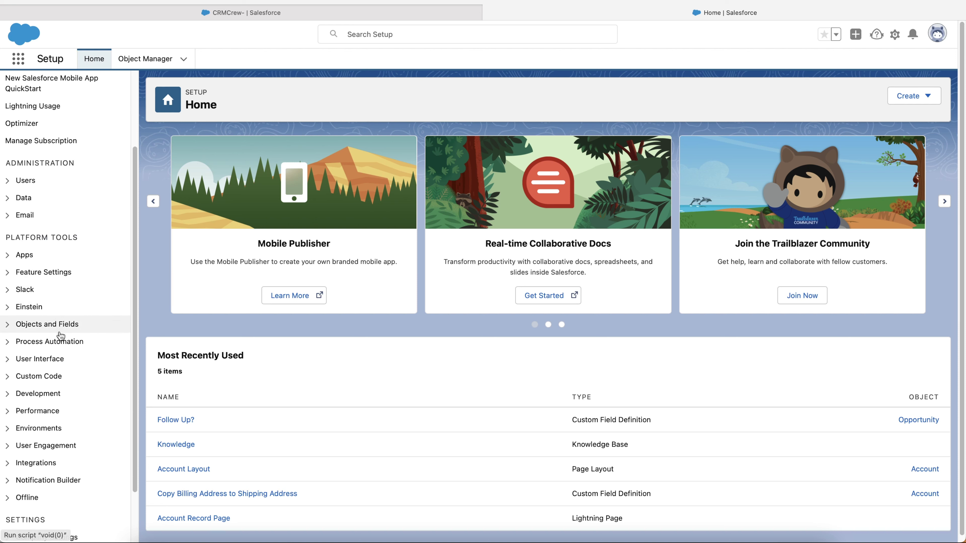
{"action": "scroll", "coordinate": [45, 331], "scroll_direction": "down", "scroll_amount": 1}
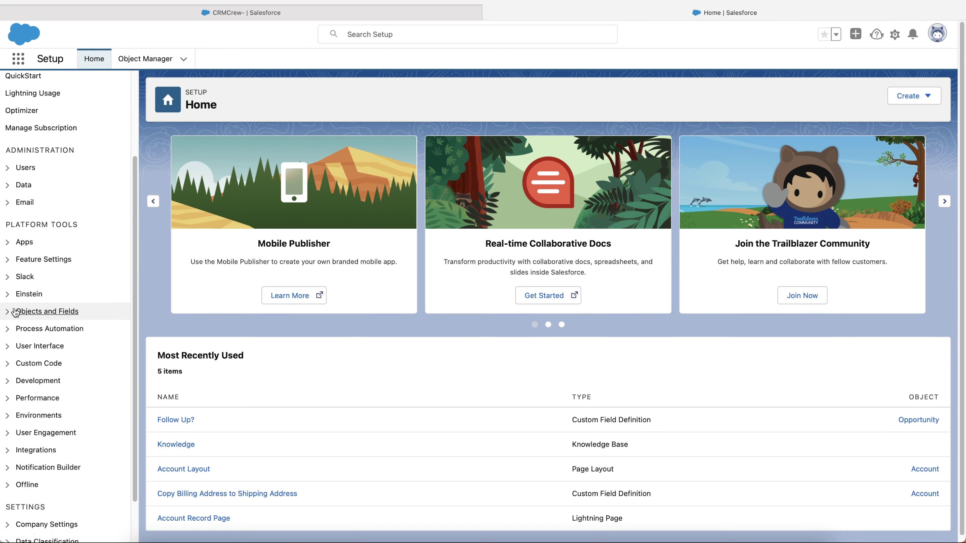
{"action": "left_click", "coordinate": [23, 313]}
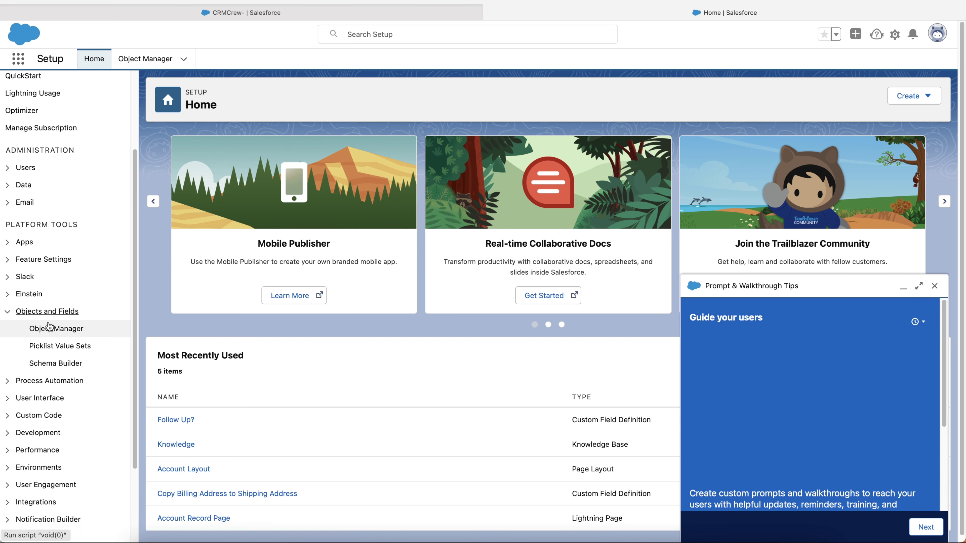
- In Object Manager, filter the objects for 'oppor' and open Opportunity
{"action": "left_click", "coordinate": [54, 330]}
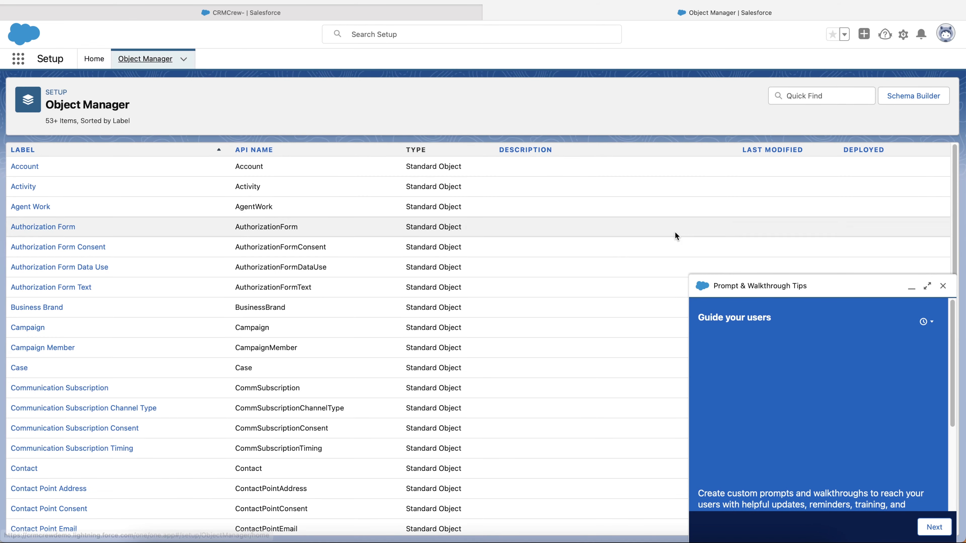
{"action": "left_click", "coordinate": [944, 287]}
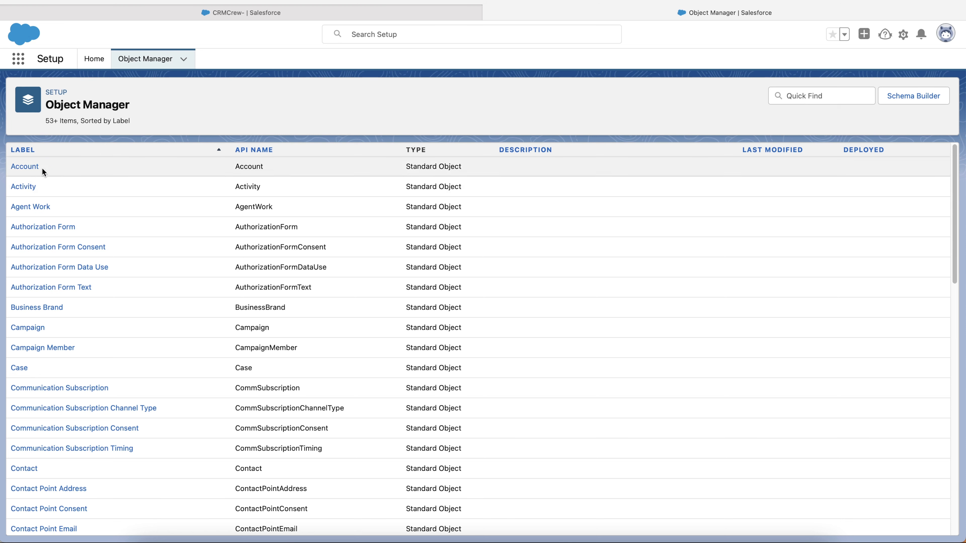
{"action": "left_click", "coordinate": [795, 98]}
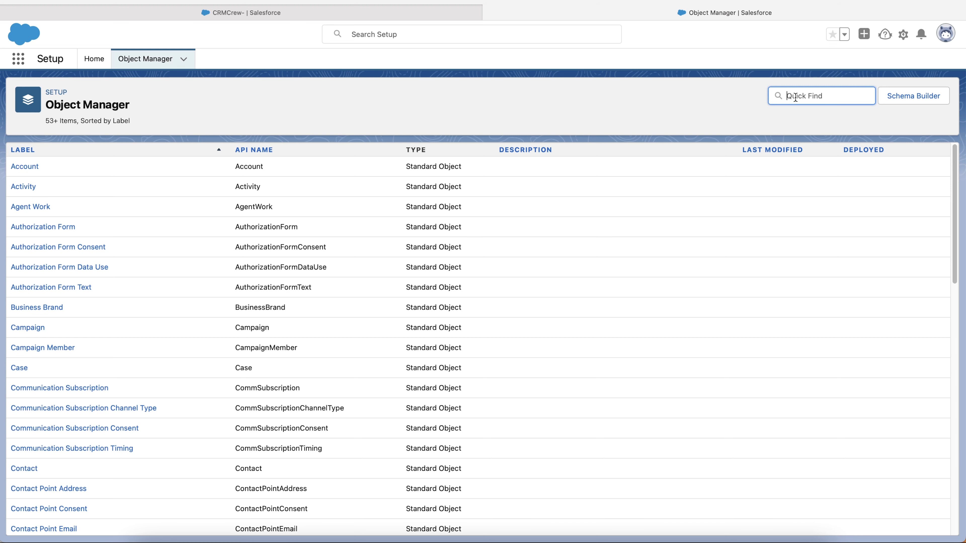
{"action": "type", "text": "oppor"}
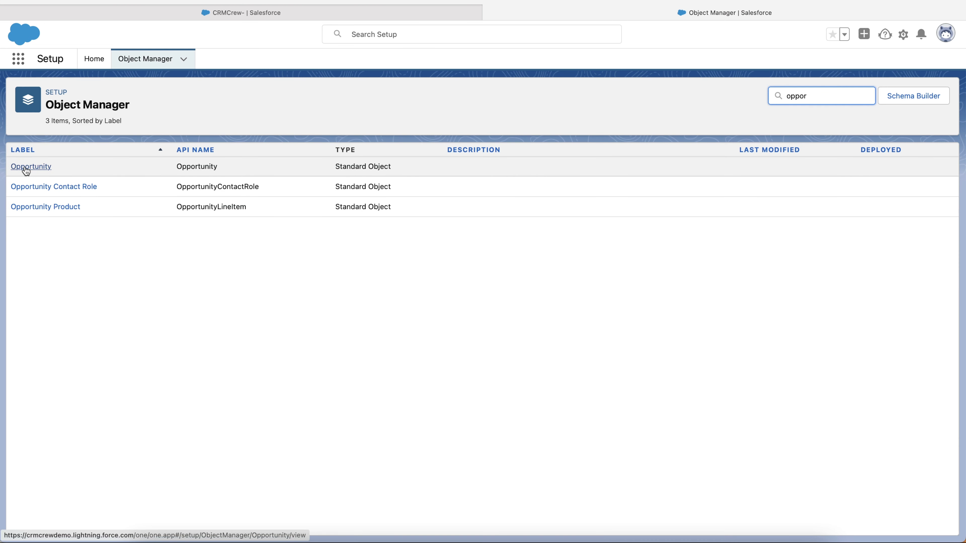
{"action": "left_click", "coordinate": [40, 170]}
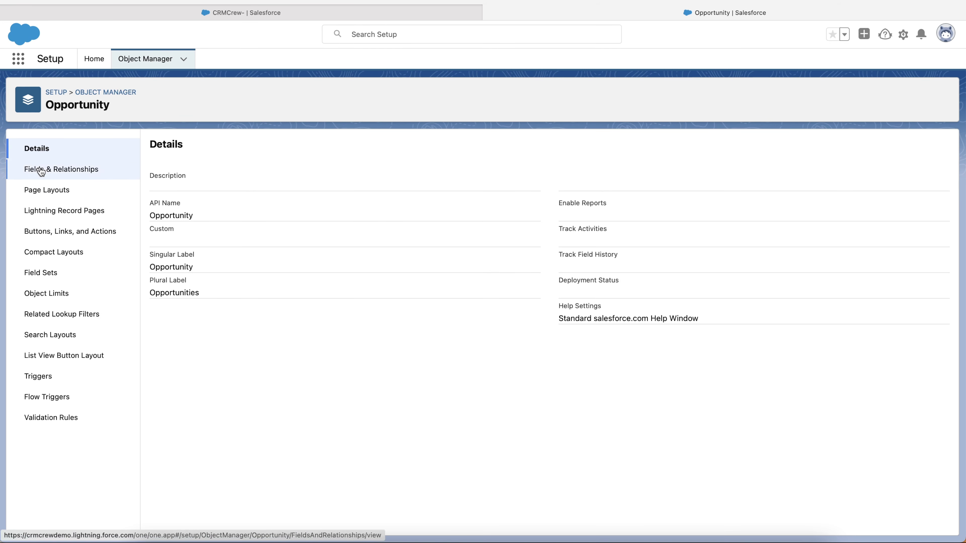
- Review Opportunity's Fields & Relationships list, glancing back at the CRMCrew- record
{"action": "left_click", "coordinate": [57, 171]}
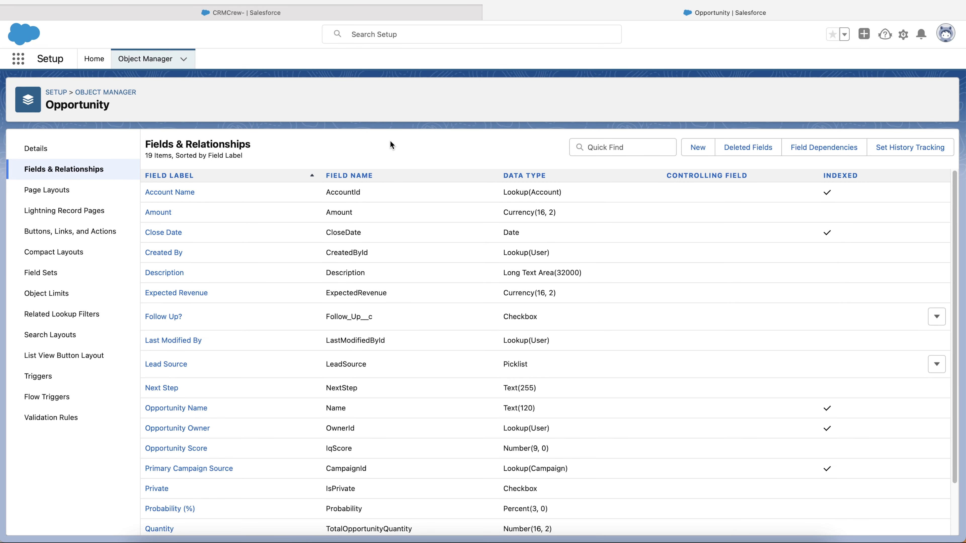
{"action": "scroll", "coordinate": [329, 327], "scroll_direction": "down", "scroll_amount": 3}
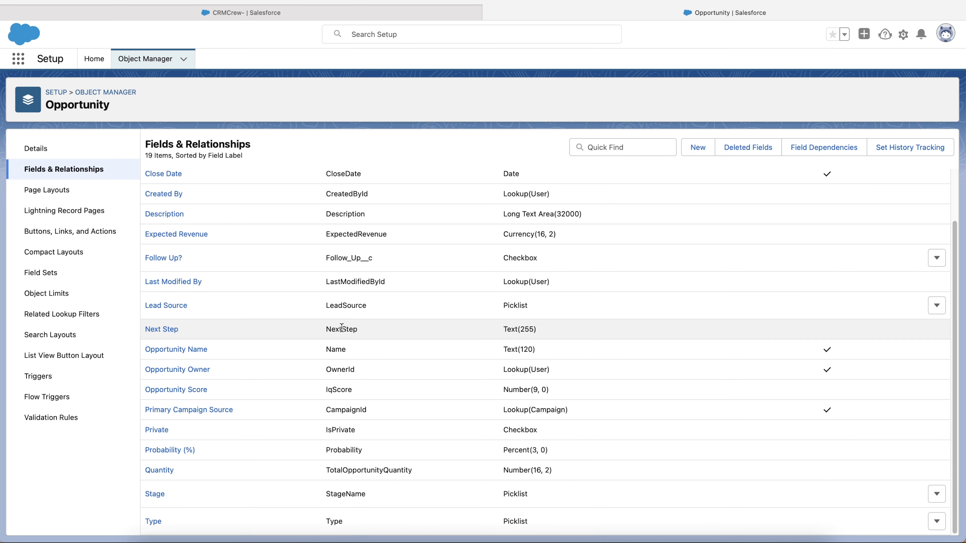
{"action": "scroll", "coordinate": [187, 220], "scroll_direction": "up", "scroll_amount": 3}
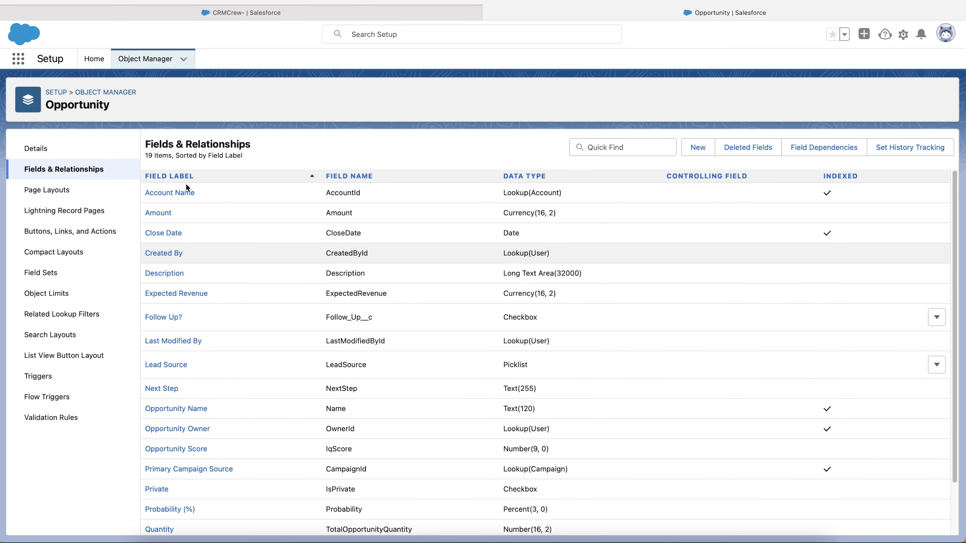
{"action": "left_click", "coordinate": [248, 15]}
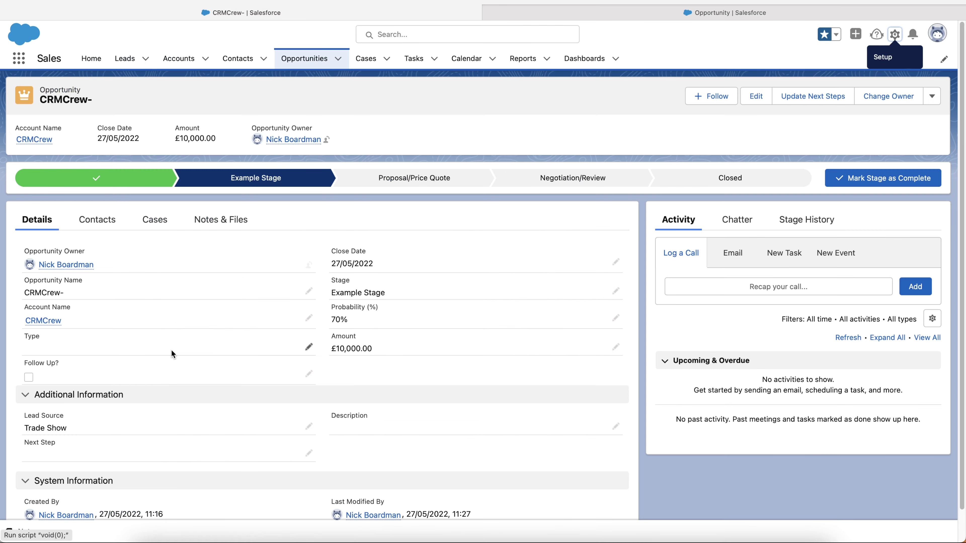
{"action": "key", "text": "ctrl+Tab"}
{"action": "scroll", "coordinate": [232, 422], "scroll_direction": "down", "scroll_amount": 2}
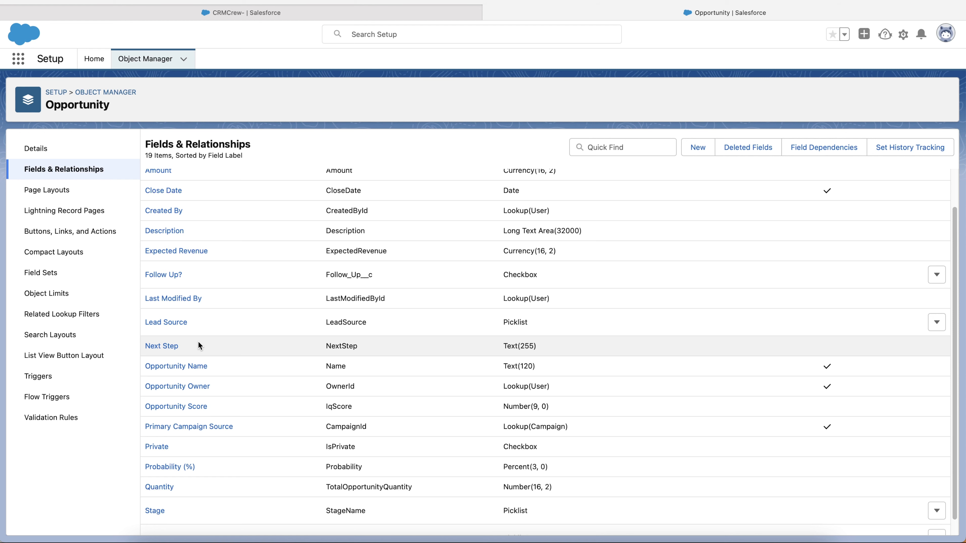
{"action": "scroll", "coordinate": [217, 410], "scroll_direction": "down", "scroll_amount": 1}
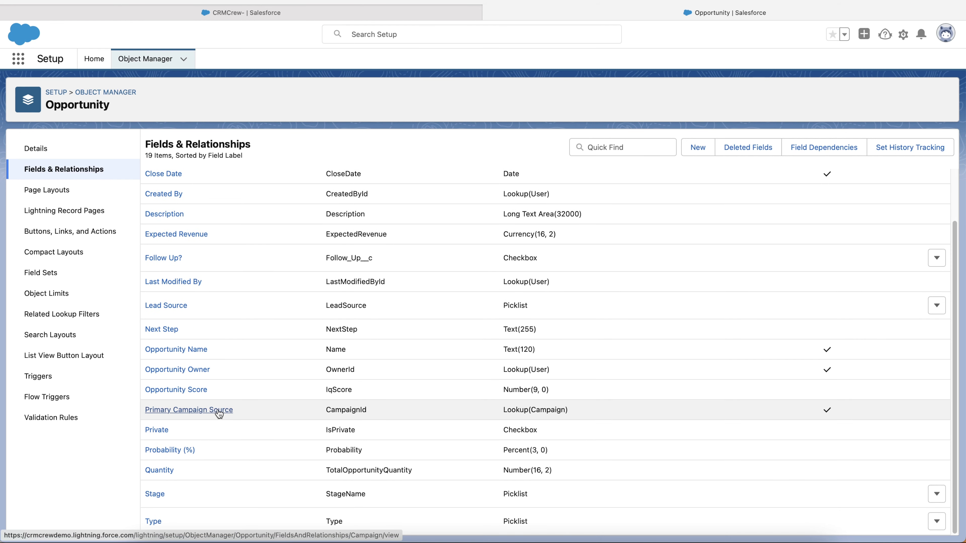
{"action": "scroll", "coordinate": [219, 413], "scroll_direction": "up", "scroll_amount": 3}
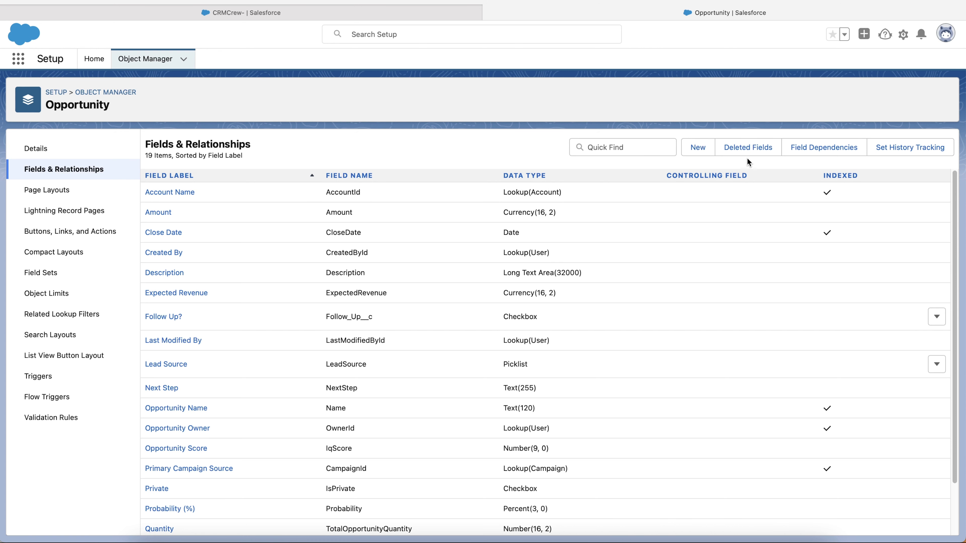
- Start a new Opportunity custom field and open its form in Salesforce Classic
{"action": "left_click", "coordinate": [699, 149]}
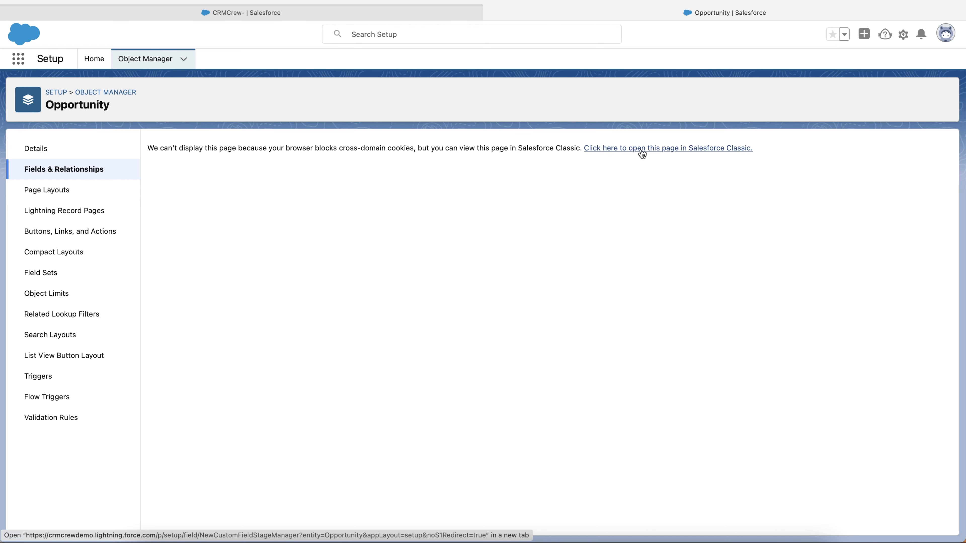
{"action": "left_click", "coordinate": [642, 153]}
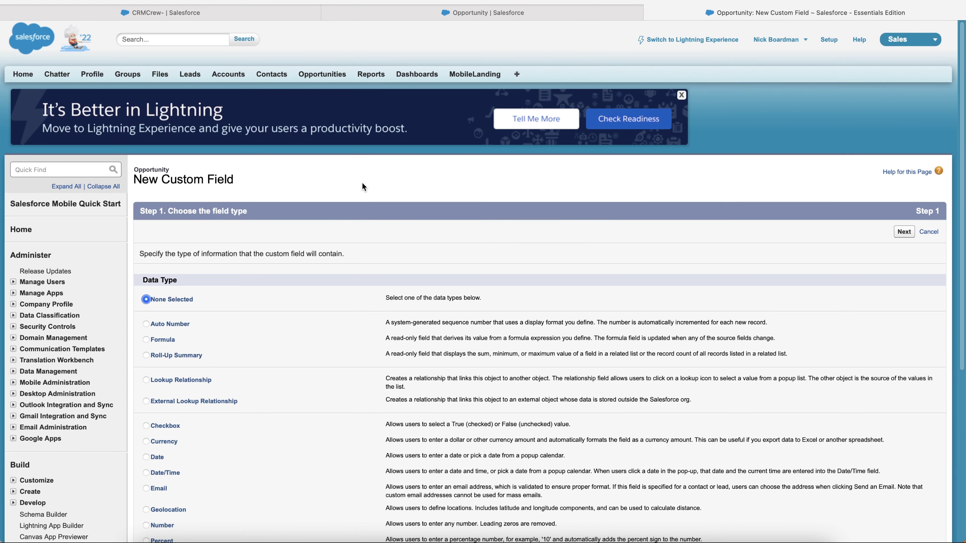
{"action": "scroll", "coordinate": [339, 258], "scroll_direction": "down", "scroll_amount": 2}
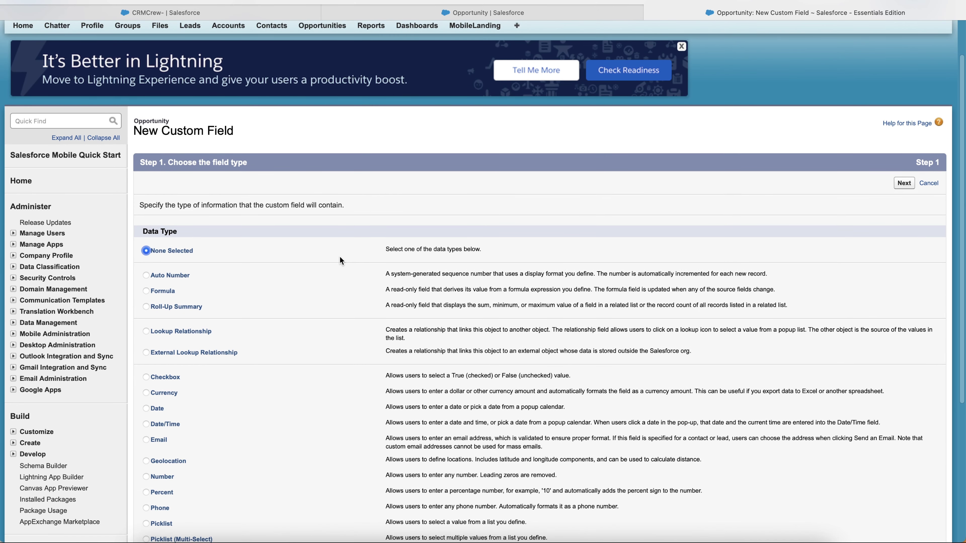
{"action": "scroll", "coordinate": [340, 259], "scroll_direction": "up", "scroll_amount": 2}
{"action": "scroll", "coordinate": [340, 259], "scroll_direction": "down", "scroll_amount": 3}
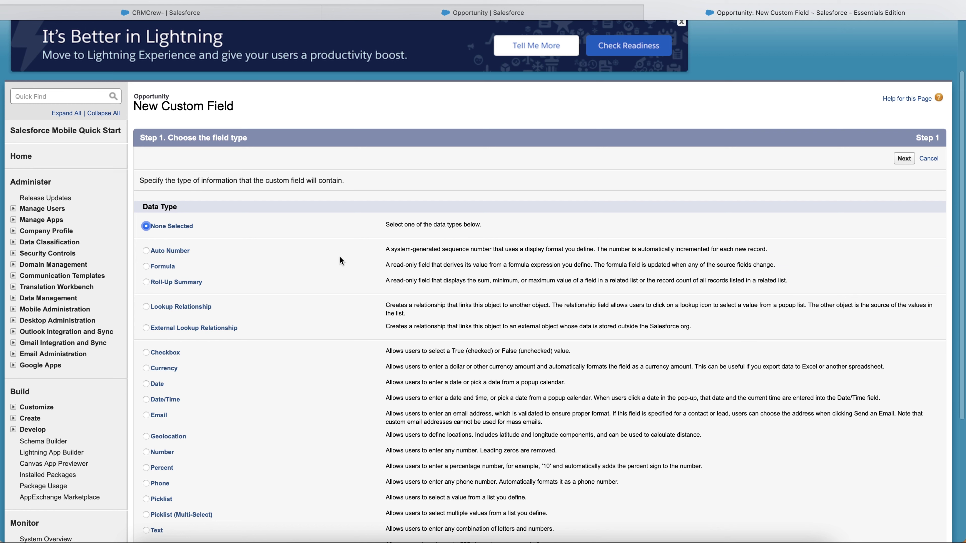
{"action": "scroll", "coordinate": [340, 257], "scroll_direction": "down", "scroll_amount": 2}
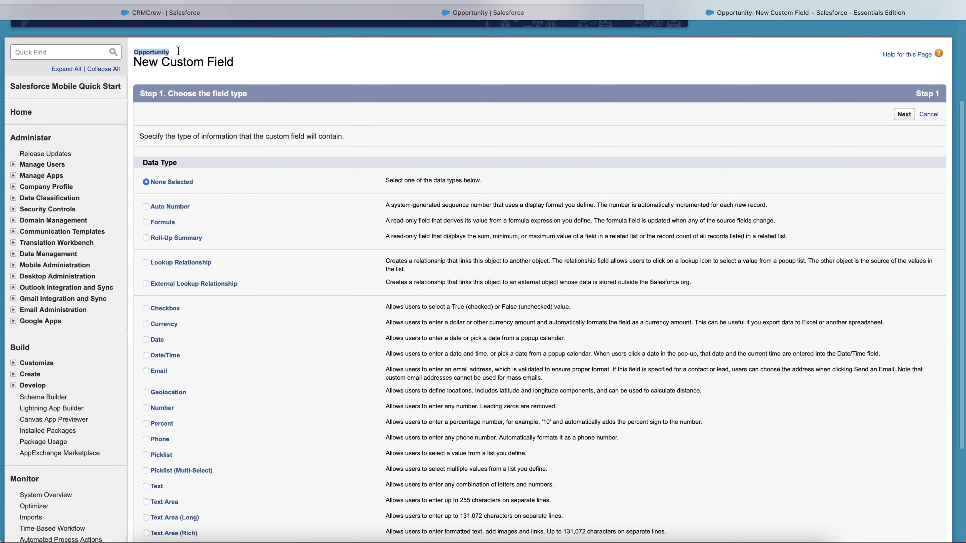
{"action": "left_click_drag", "start_coordinate": [252, 57], "coordinate": [136, 52]}
{"action": "left_click", "coordinate": [144, 65]}
{"action": "scroll", "coordinate": [214, 91], "scroll_direction": "down", "scroll_amount": 2}
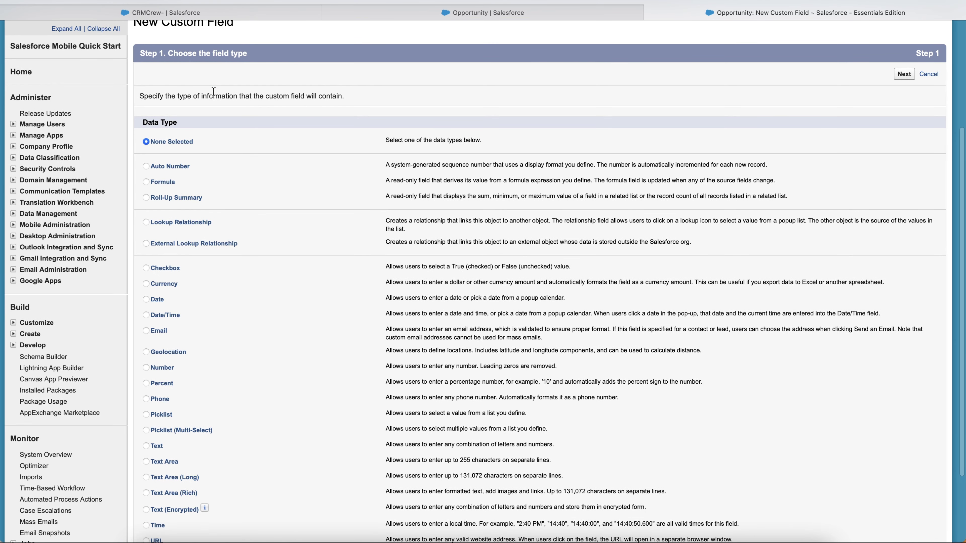
{"action": "scroll", "coordinate": [227, 228], "scroll_direction": "down", "scroll_amount": 3}
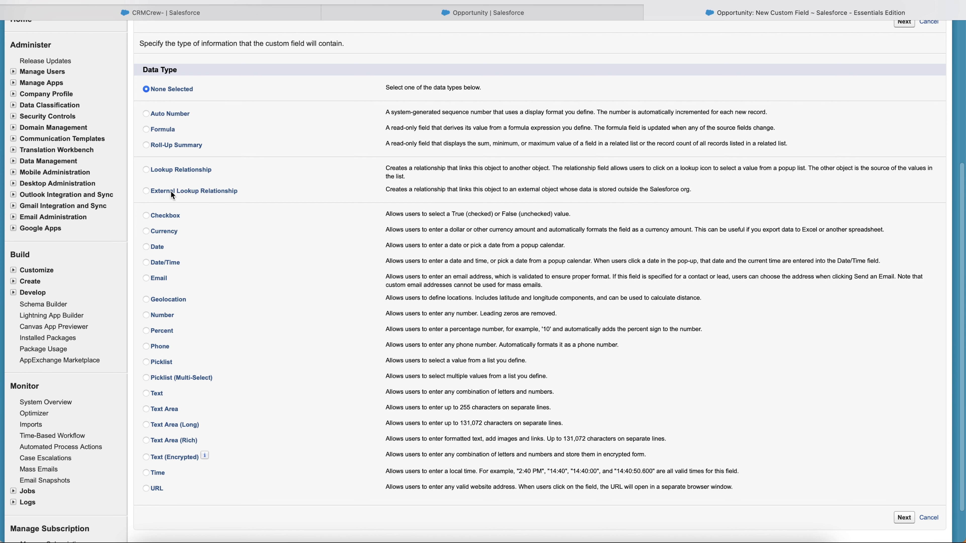
{"action": "scroll", "coordinate": [174, 198], "scroll_direction": "down", "scroll_amount": 2}
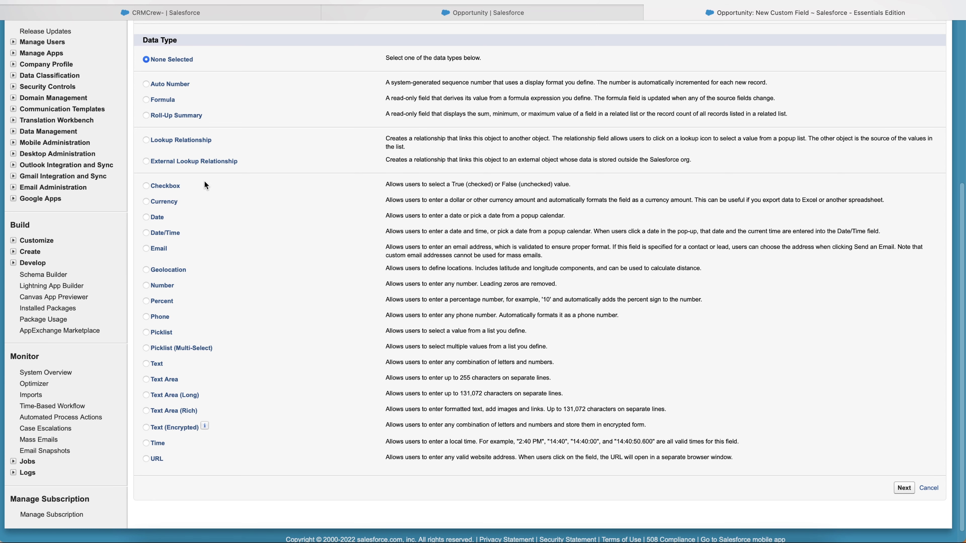
- Scroll through the data type options on Step 1 of the new field wizard
{"action": "scroll", "coordinate": [205, 186], "scroll_direction": "up", "scroll_amount": 2}
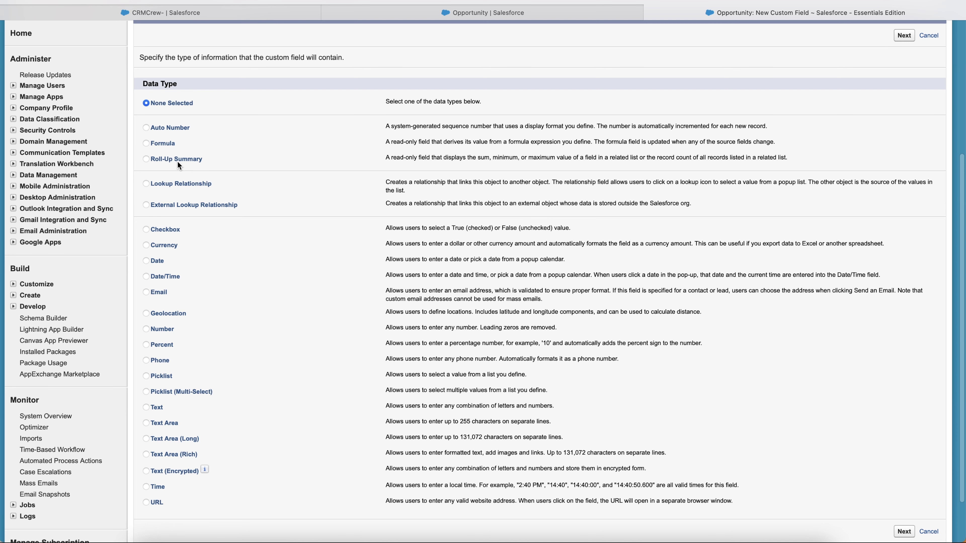
{"action": "scroll", "coordinate": [177, 161], "scroll_direction": "down", "scroll_amount": 1}
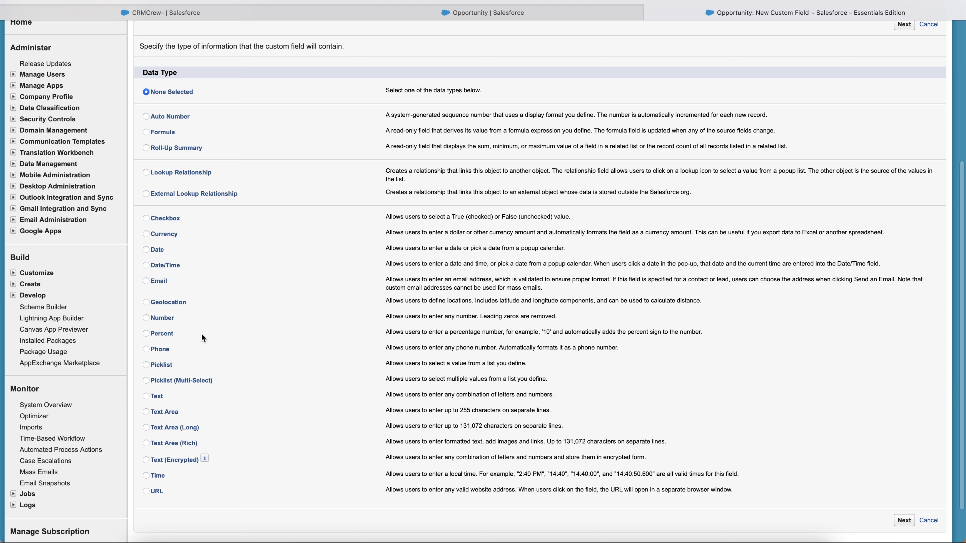
- Choose Picklist as the new field's data type and continue
{"action": "left_click", "coordinate": [148, 365]}
{"action": "scroll", "coordinate": [179, 362], "scroll_direction": "down", "scroll_amount": 1}
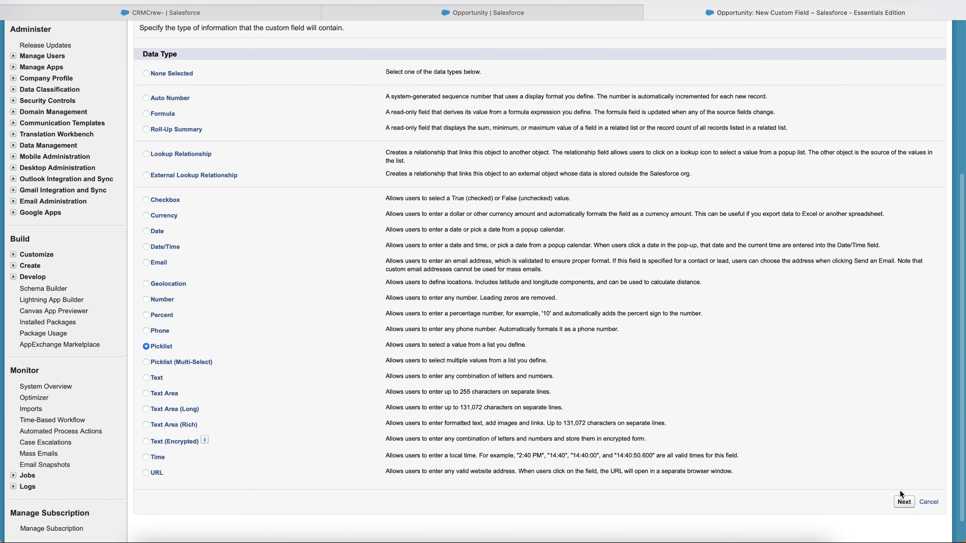
{"action": "left_click", "coordinate": [904, 502]}
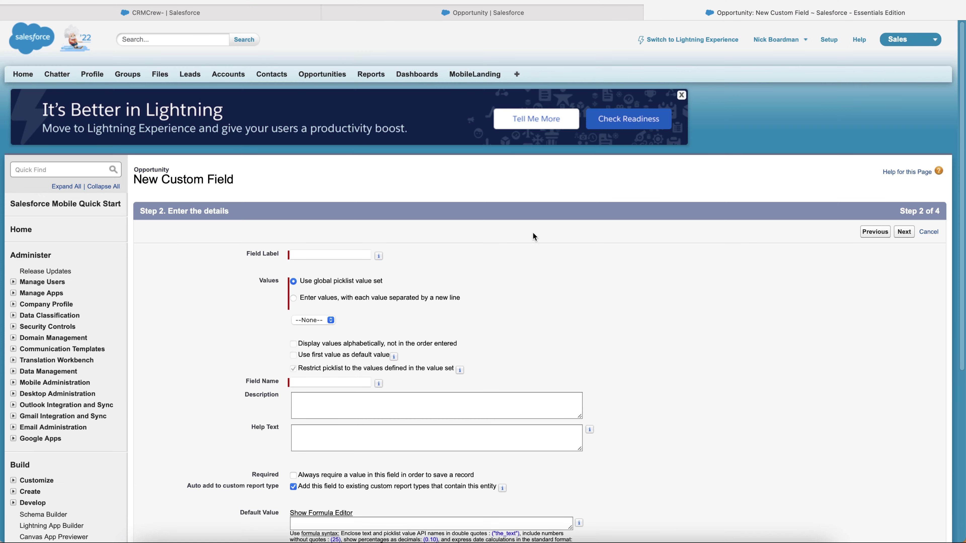
- Enter Field Label 'CRM System' so the Field Name auto-fills as CRM_System
{"action": "scroll", "coordinate": [546, 265], "scroll_direction": "down", "scroll_amount": 2}
{"action": "scroll", "coordinate": [315, 208], "scroll_direction": "down", "scroll_amount": 2}
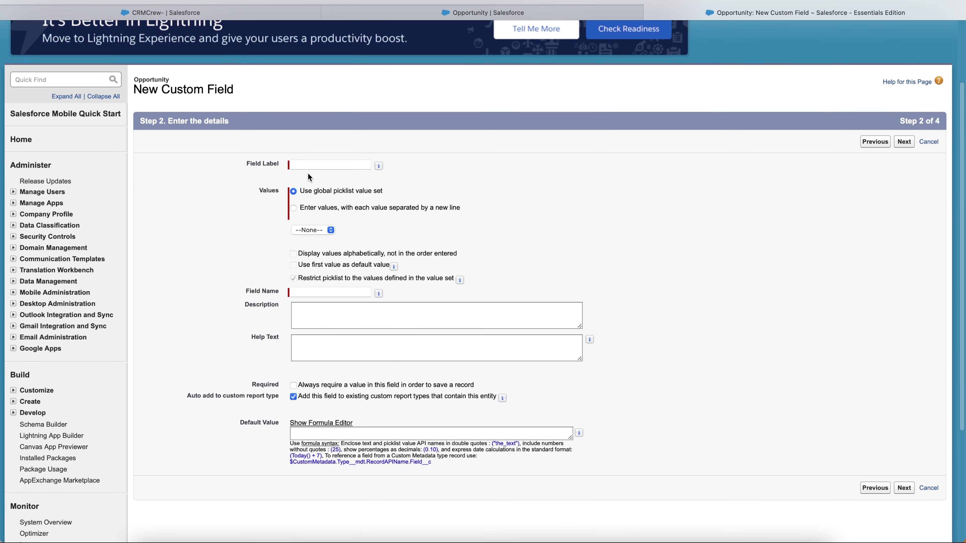
{"action": "left_click", "coordinate": [307, 164]}
{"action": "type", "text": "CRM System"}
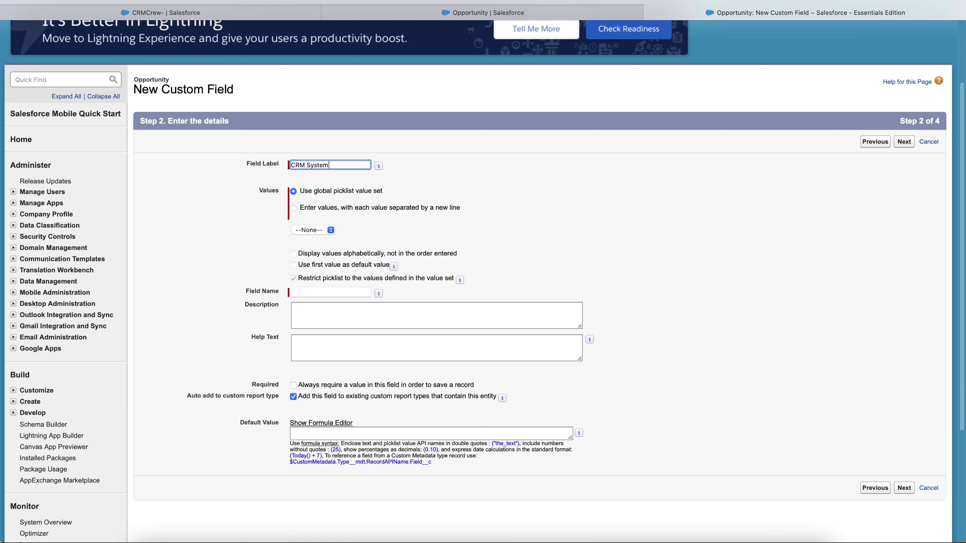
{"action": "left_click", "coordinate": [472, 173]}
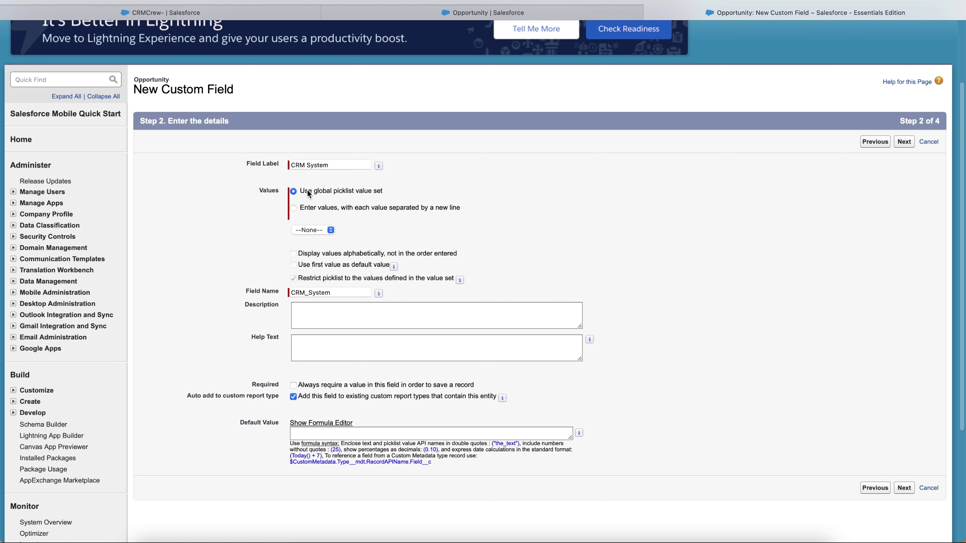
- Enter picklist values Salesforce, Dynamics 365, Monday, Zoho and HubSpot, one per line
{"action": "left_click", "coordinate": [295, 208]}
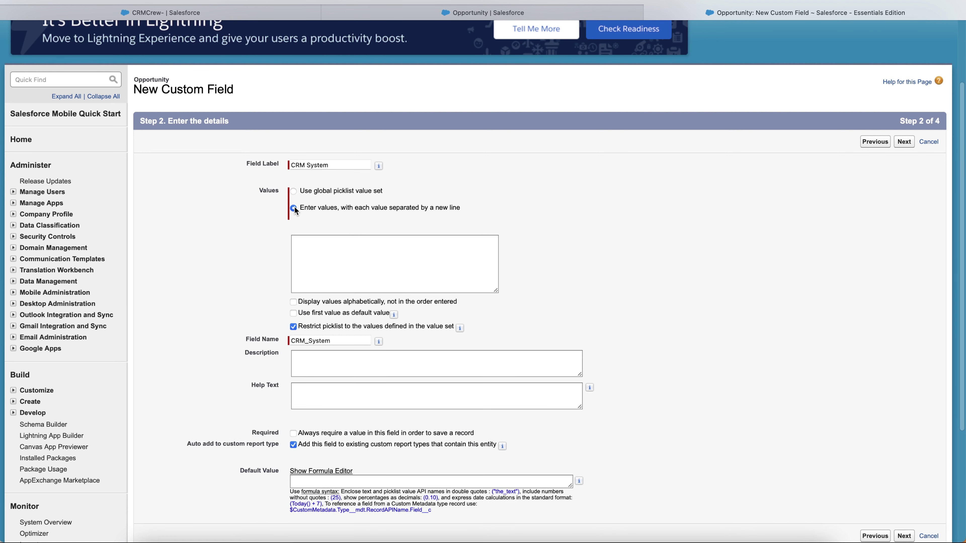
{"action": "left_click", "coordinate": [317, 245]}
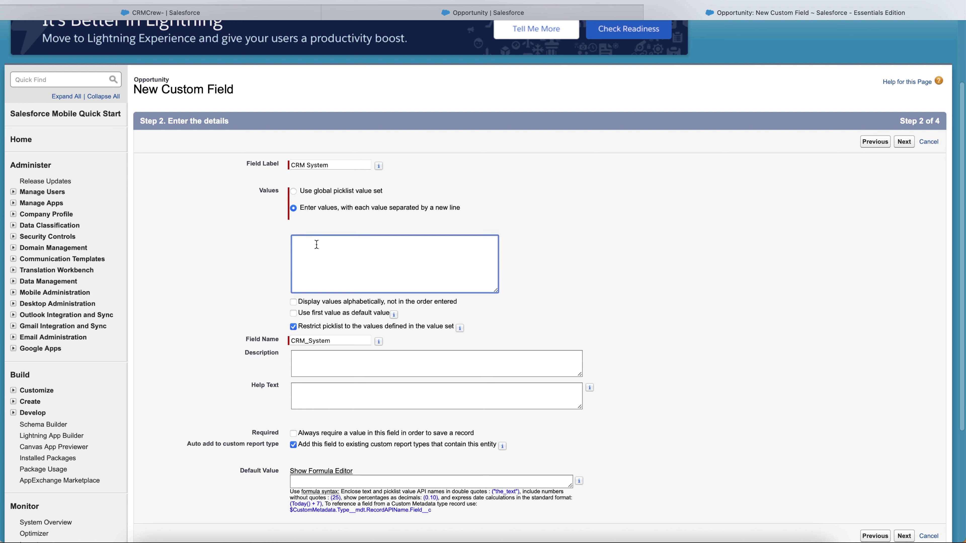
{"action": "type", "text": "Salesforce"}
{"action": "type", "text": "Dynamics 3"}
{"action": "type", "text": "65 "}
{"action": "type", "text": "Monday"}
{"action": "type", "text": "Zoho "}
{"action": "type", "text": "HubSpot"}
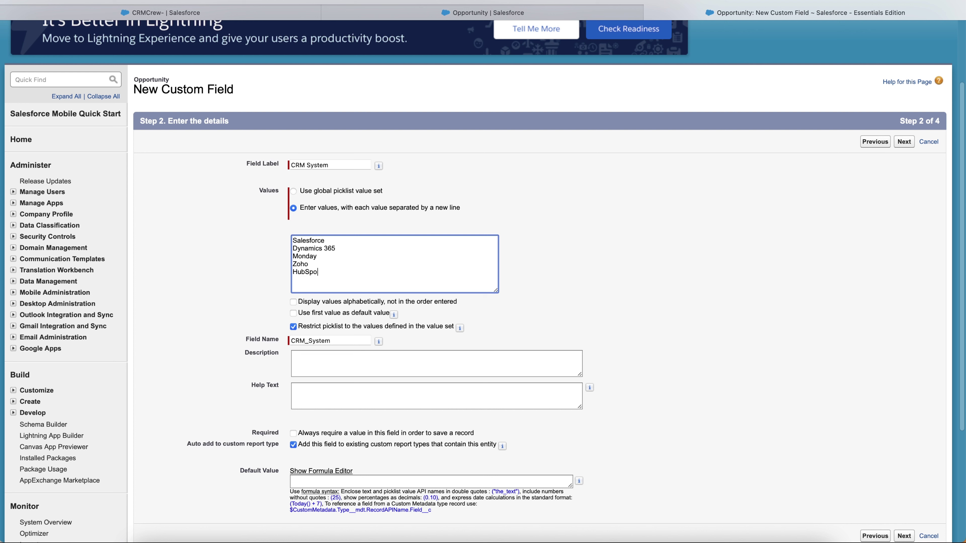
{"action": "left_click", "coordinate": [227, 229]}
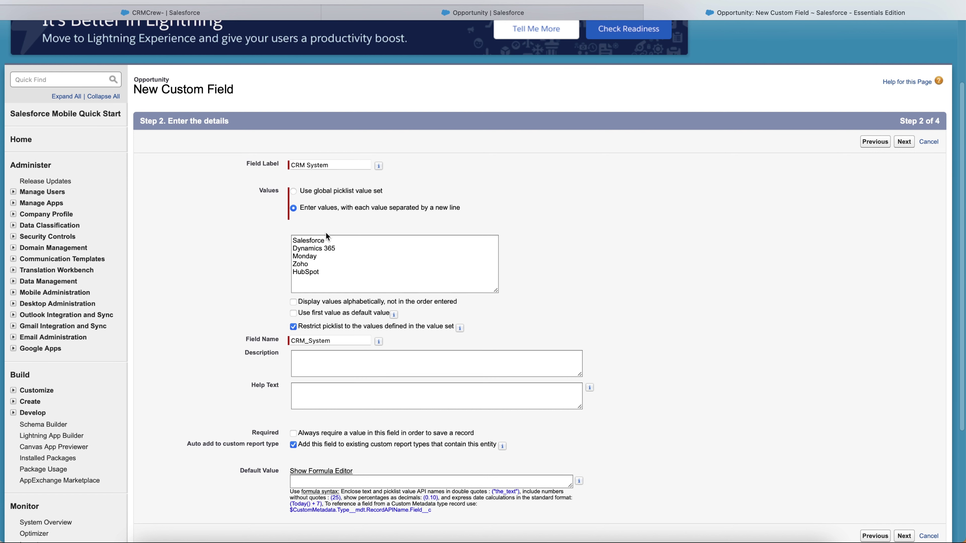
- Enable 'Display values alphabetically', leaving Description and Help Text blank
{"action": "scroll", "coordinate": [328, 240], "scroll_direction": "down", "scroll_amount": 2}
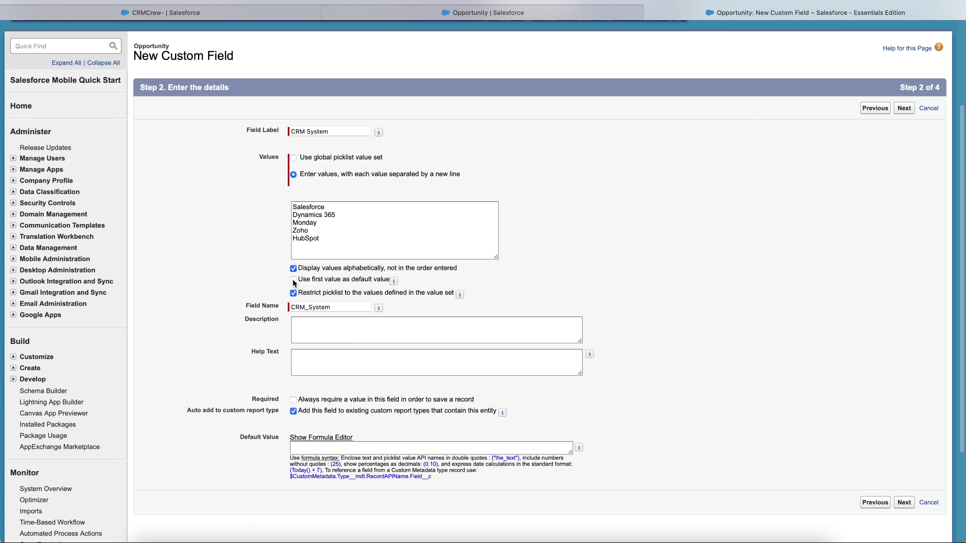
{"action": "scroll", "coordinate": [293, 280], "scroll_direction": "down", "scroll_amount": 1}
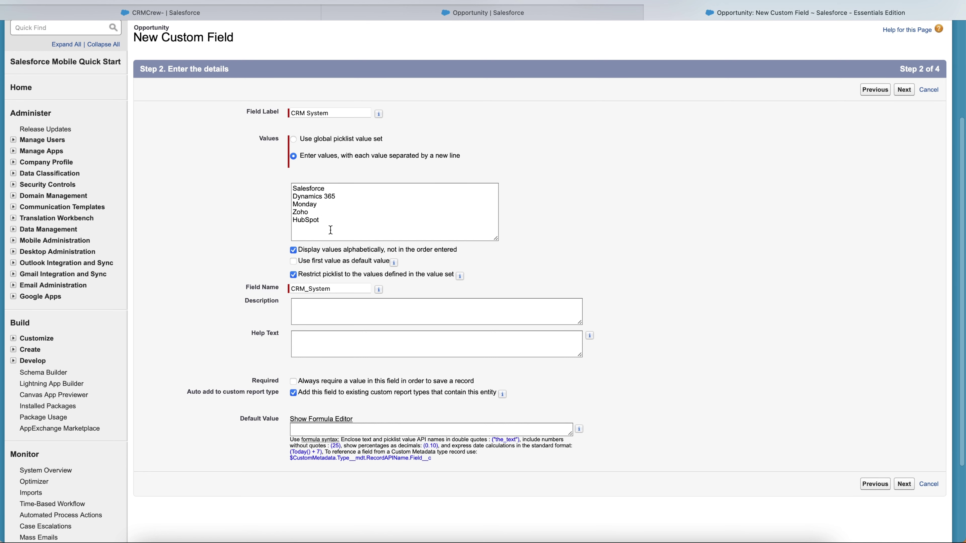
{"action": "scroll", "coordinate": [331, 230], "scroll_direction": "down", "scroll_amount": 2}
{"action": "left_click", "coordinate": [312, 276]}
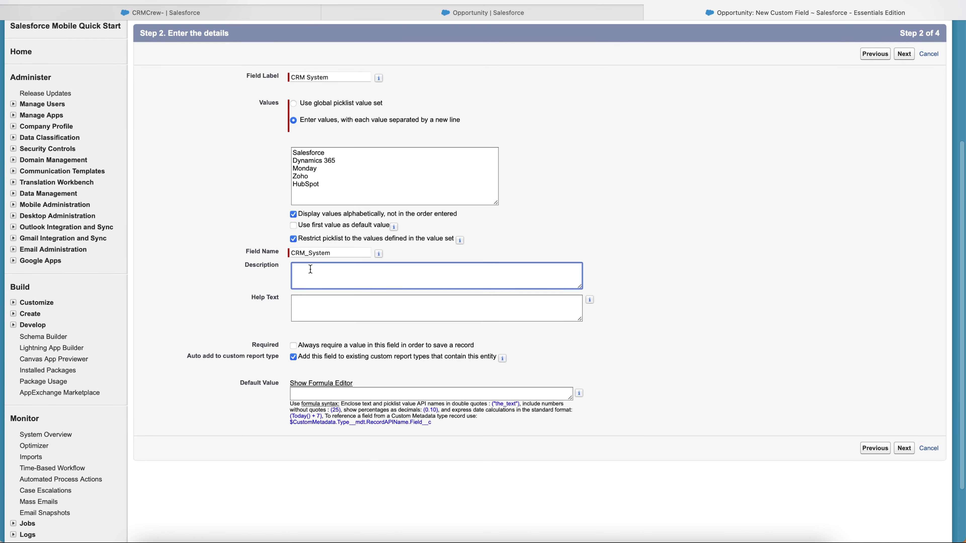
{"action": "left_click", "coordinate": [311, 305]}
{"action": "scroll", "coordinate": [310, 306], "scroll_direction": "down", "scroll_amount": 3}
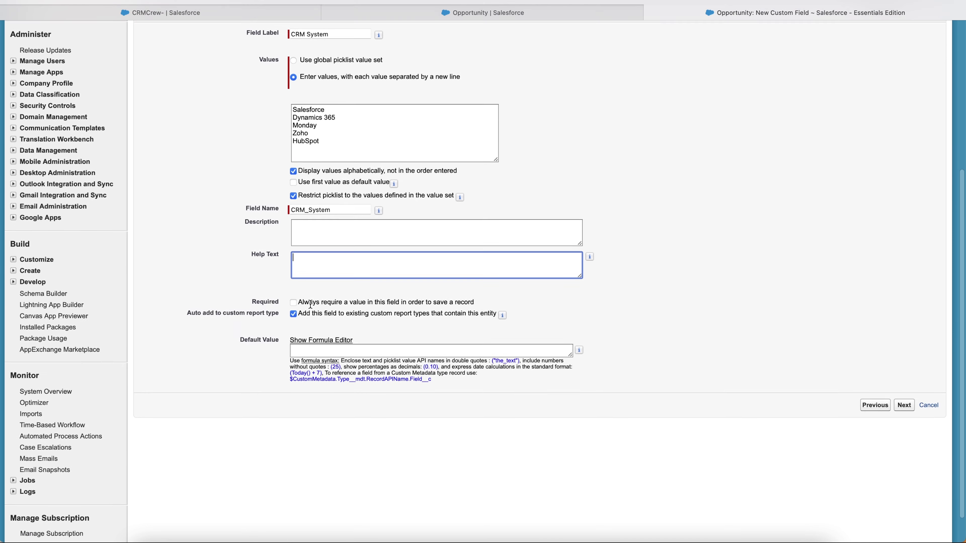
{"action": "left_click", "coordinate": [266, 306]}
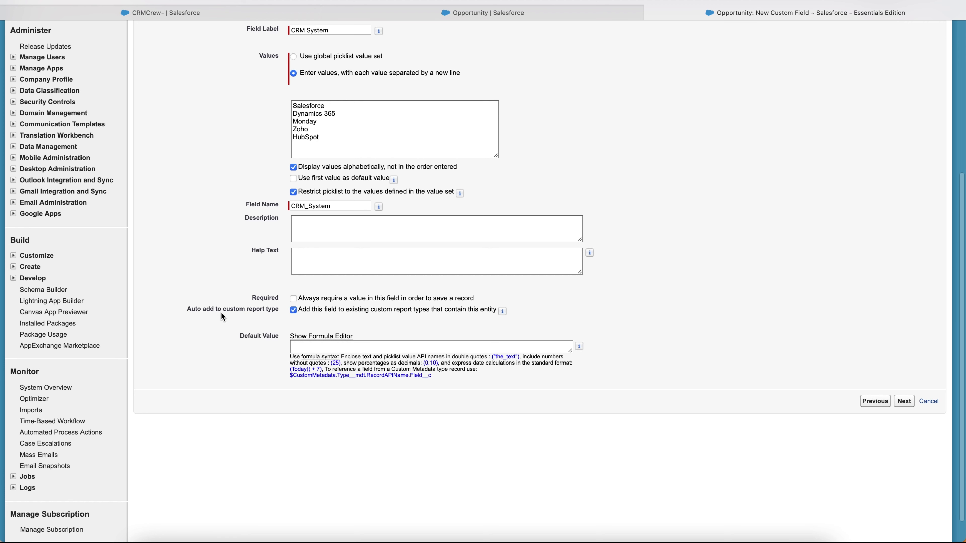
{"action": "scroll", "coordinate": [205, 315], "scroll_direction": "down", "scroll_amount": 1}
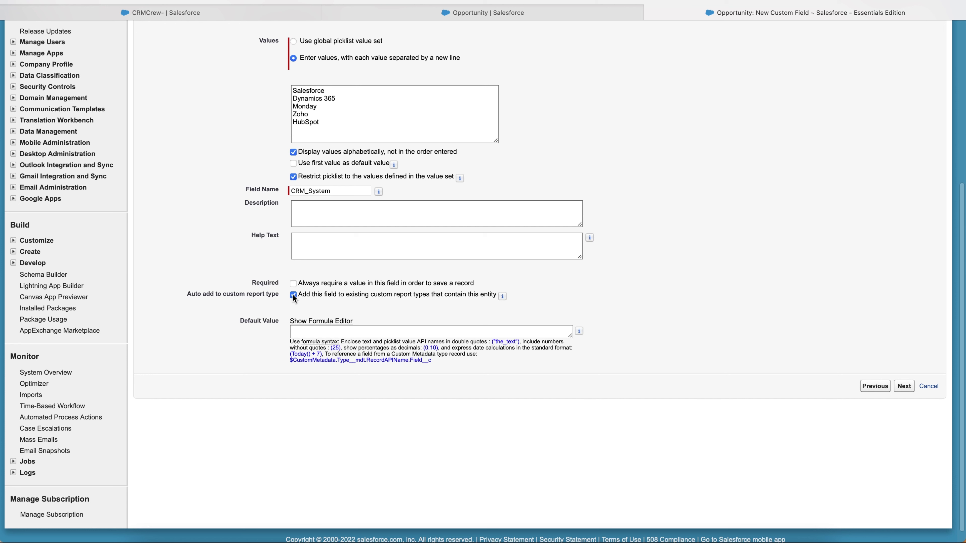
{"action": "scroll", "coordinate": [396, 310], "scroll_direction": "down", "scroll_amount": 1}
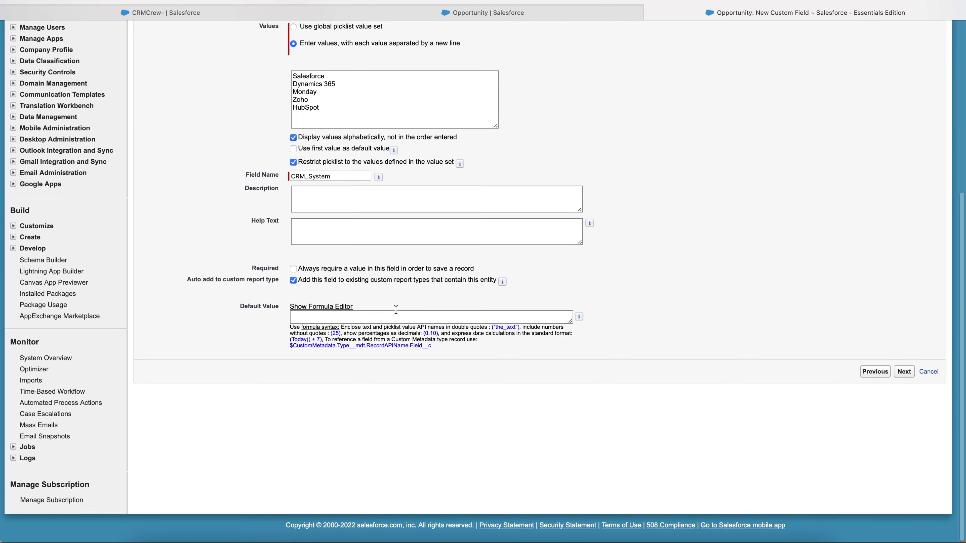
{"action": "scroll", "coordinate": [901, 174], "scroll_direction": "up", "scroll_amount": 5}
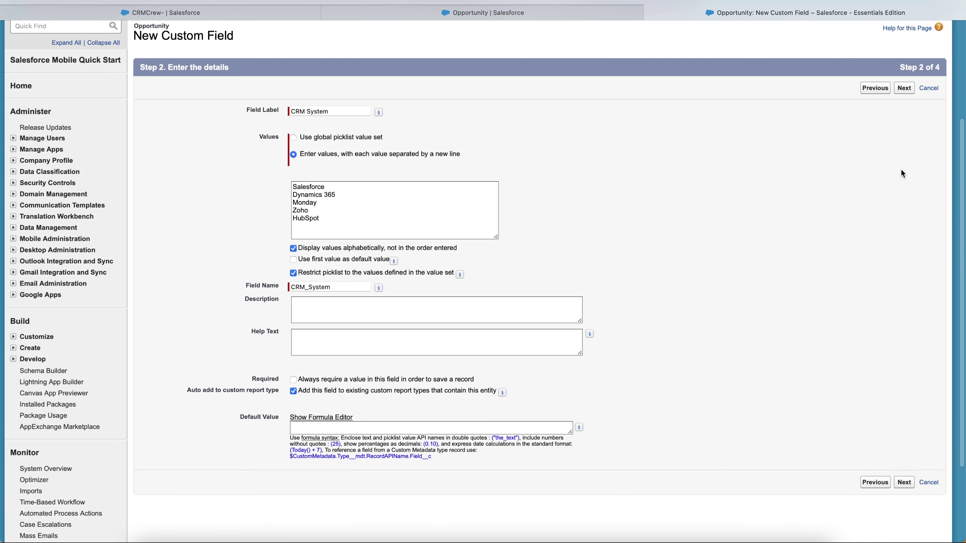
- On field-level security, keep CRM System visible and not read-only for all profiles
{"action": "left_click", "coordinate": [902, 91]}
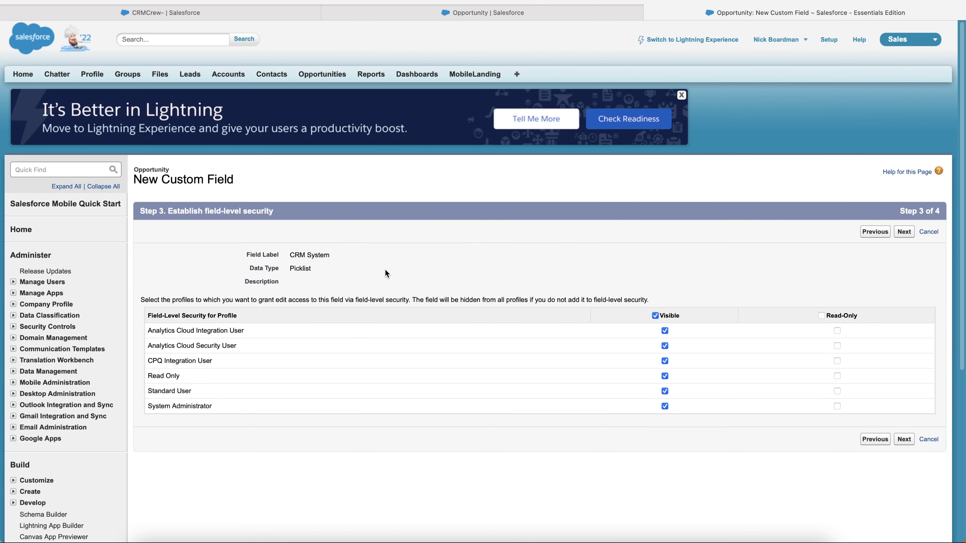
{"action": "scroll", "coordinate": [380, 270], "scroll_direction": "down", "scroll_amount": 1}
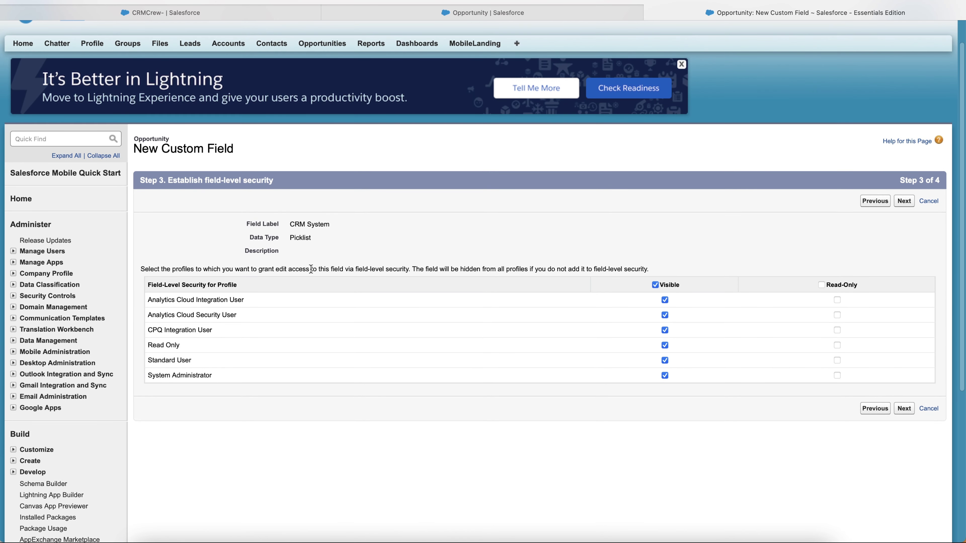
{"action": "scroll", "coordinate": [631, 228], "scroll_direction": "down", "scroll_amount": 1}
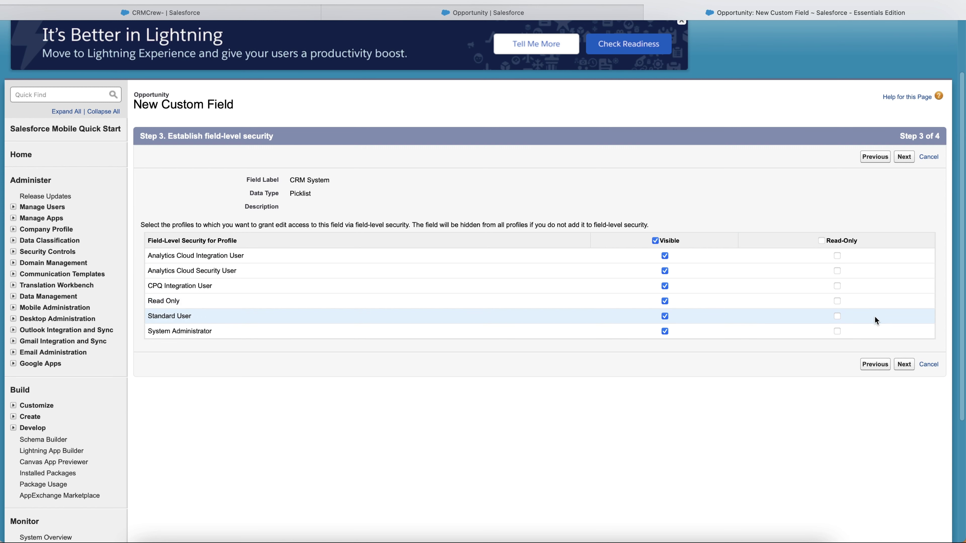
{"action": "left_click", "coordinate": [837, 317]}
{"action": "left_click", "coordinate": [839, 318]}
{"action": "left_click", "coordinate": [665, 318]}
{"action": "left_click", "coordinate": [665, 316]}
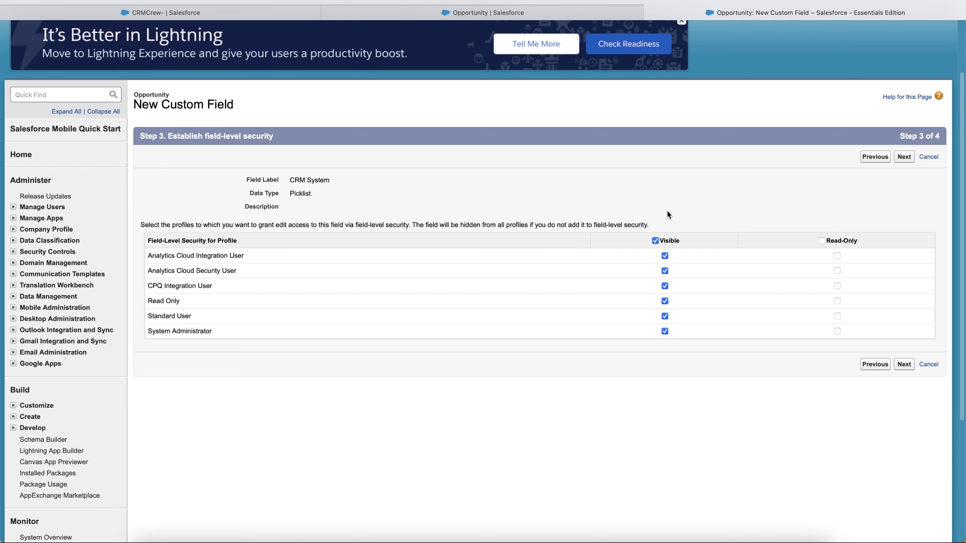
- Keep CRM System on the Opportunity Layout and save the field as CRM_System__c
{"action": "left_click", "coordinate": [905, 157]}
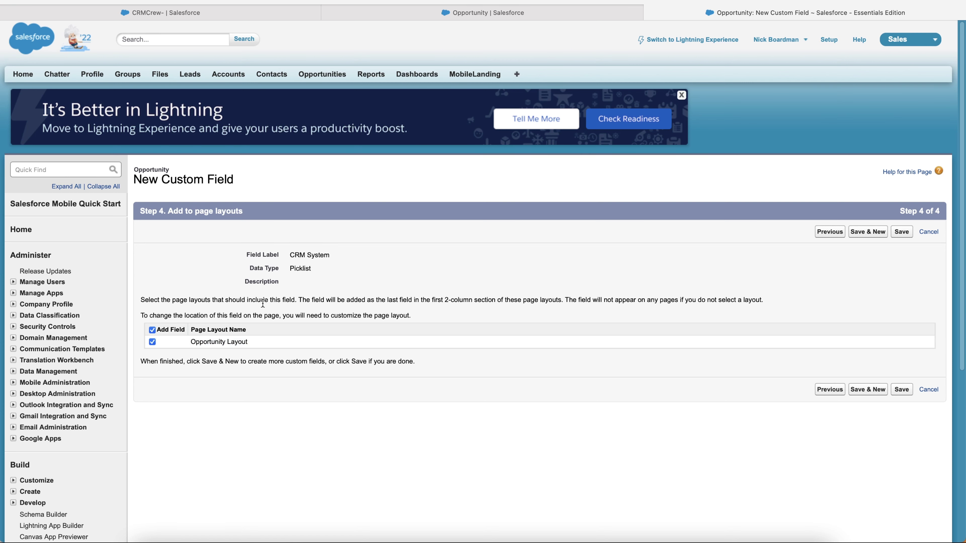
{"action": "left_click_drag", "start_coordinate": [253, 343], "coordinate": [193, 340]}
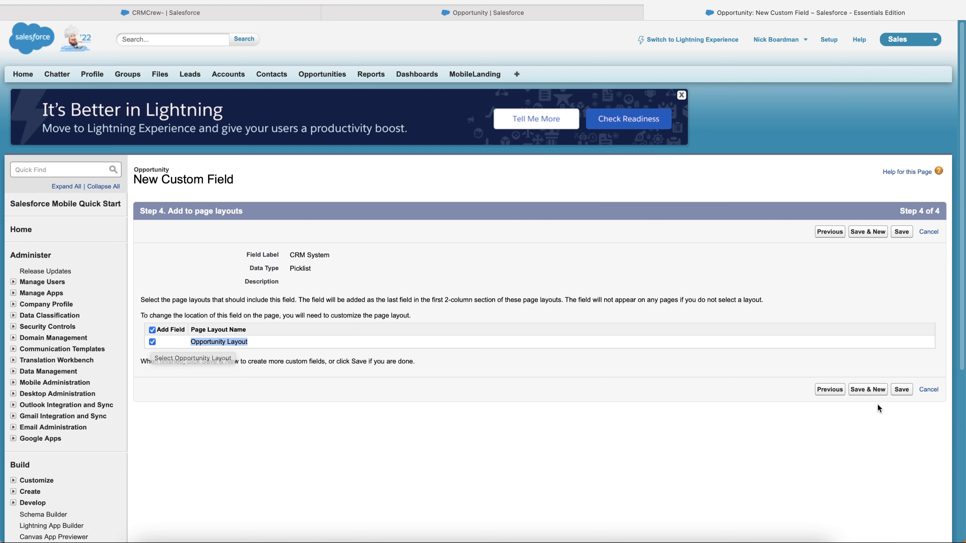
{"action": "left_click", "coordinate": [900, 231]}
{"action": "scroll", "coordinate": [788, 222], "scroll_direction": "down", "scroll_amount": 2}
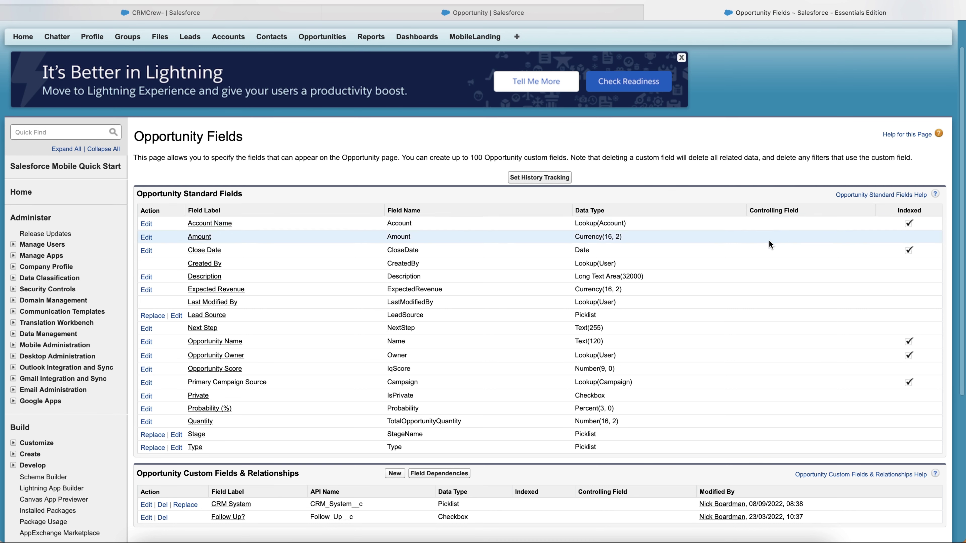
{"action": "scroll", "coordinate": [660, 316], "scroll_direction": "up", "scroll_amount": 1}
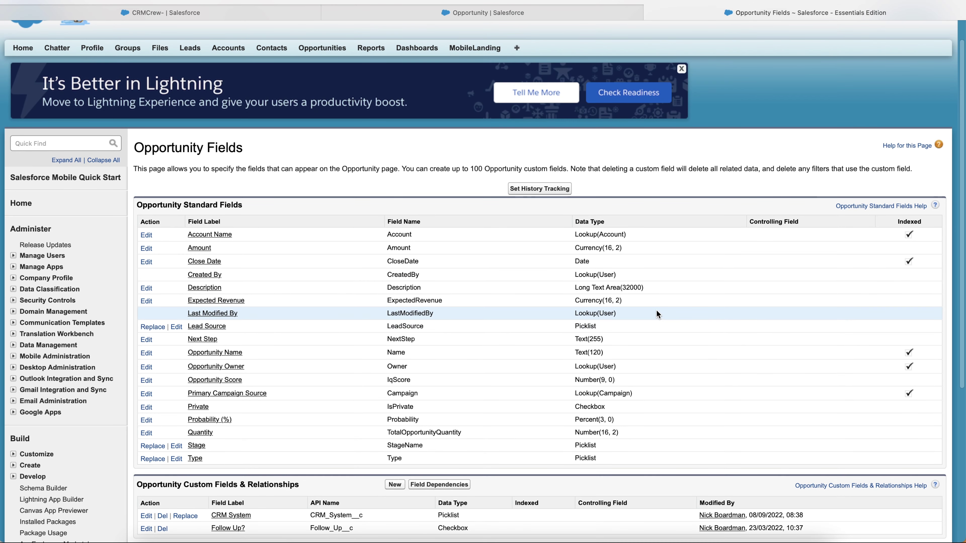
{"action": "scroll", "coordinate": [647, 307], "scroll_direction": "up", "scroll_amount": 2}
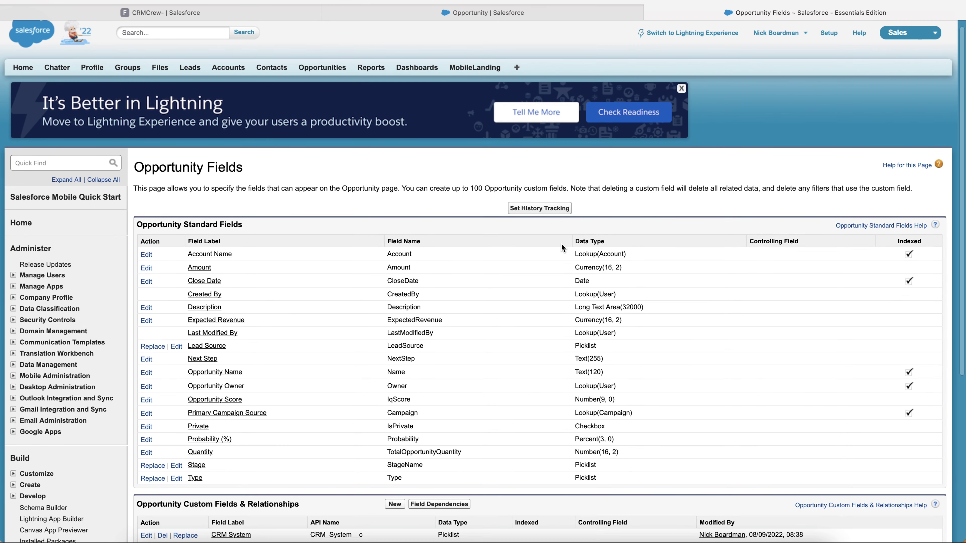
- Reload the CRMCrew- opportunity record and set its CRM System field to Salesforce
{"action": "left_click", "coordinate": [161, 14]}
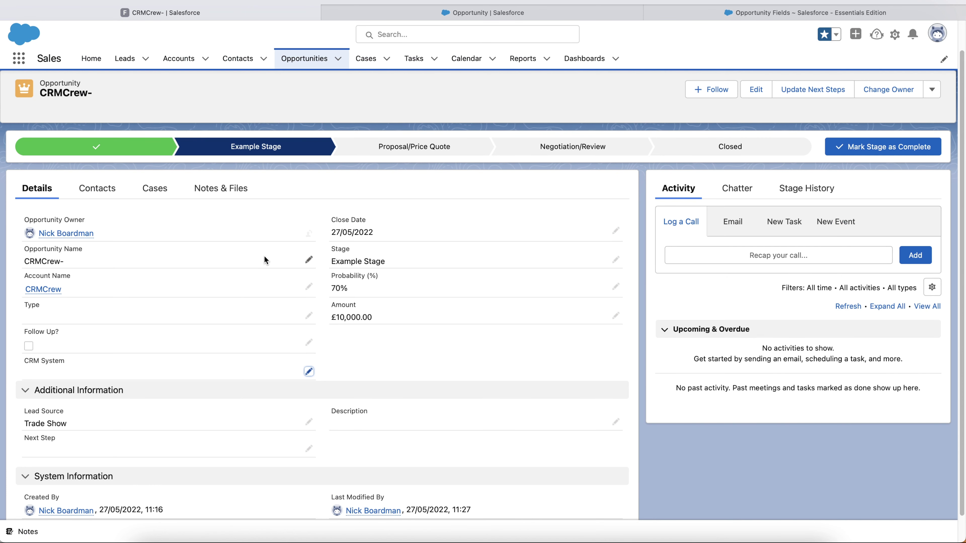
{"action": "key", "text": "super+r"}
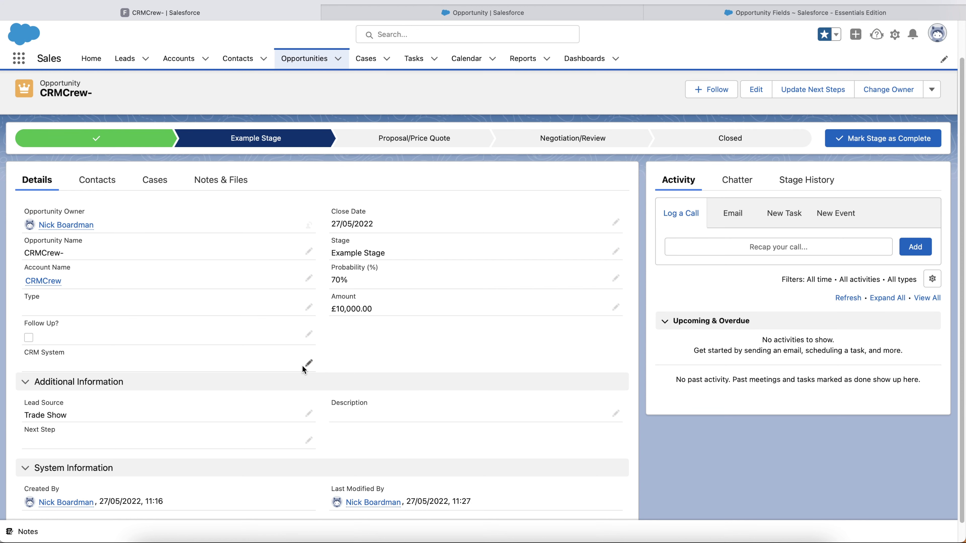
{"action": "left_click", "coordinate": [309, 365]}
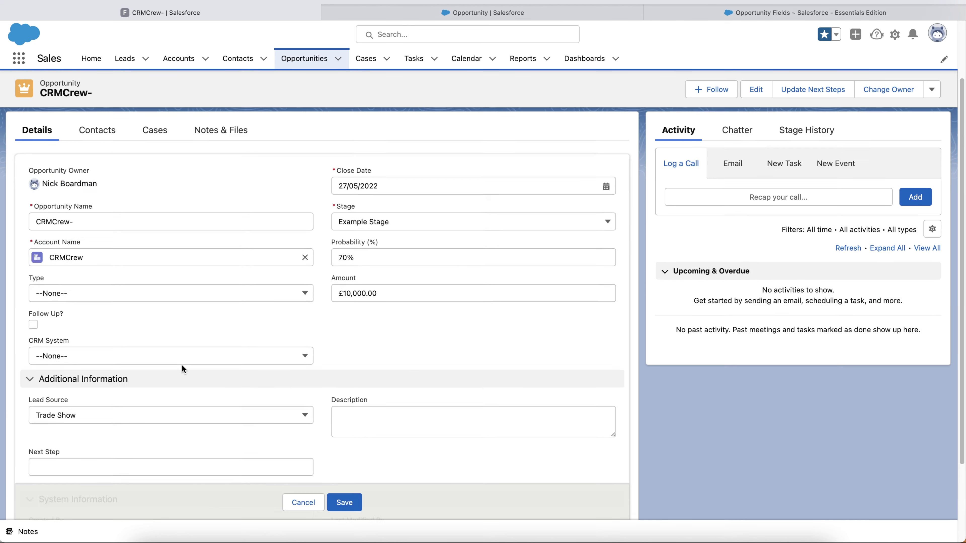
{"action": "left_click", "coordinate": [156, 328]}
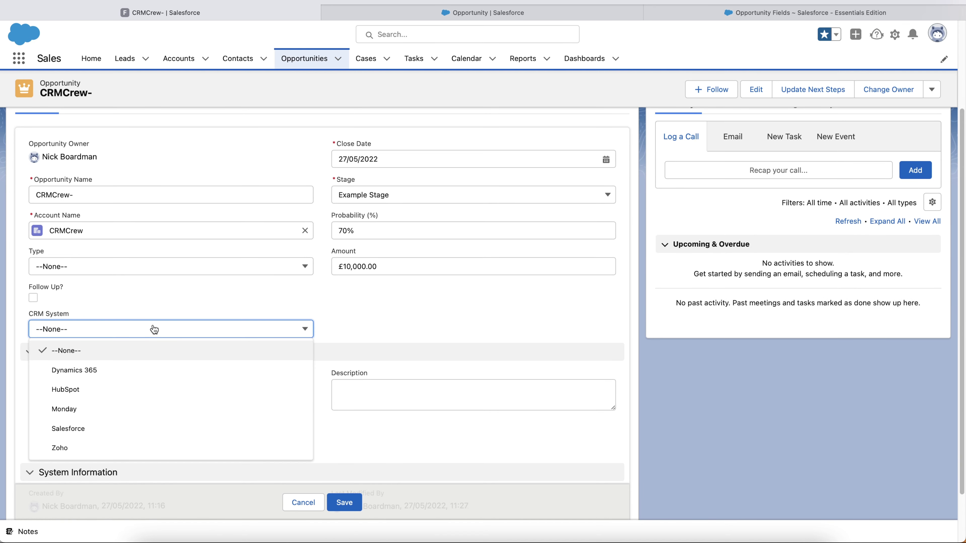
{"action": "left_click", "coordinate": [98, 429]}
{"action": "left_click", "coordinate": [344, 502]}
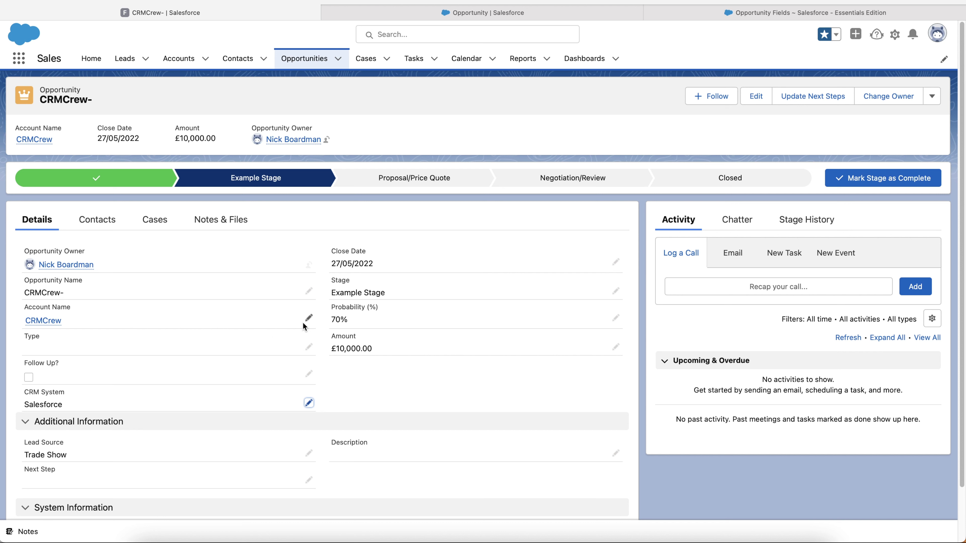
{"action": "scroll", "coordinate": [303, 323], "scroll_direction": "down", "scroll_amount": 2}
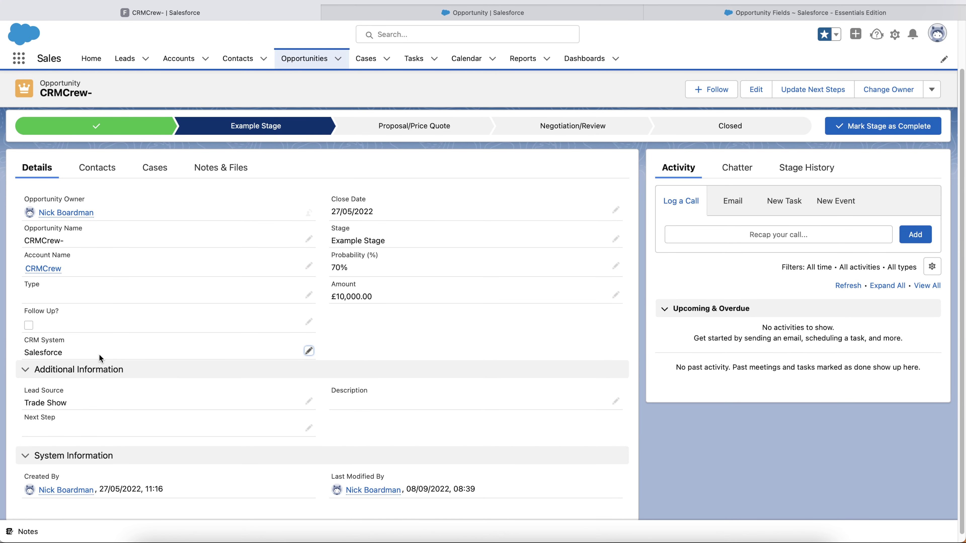
{"action": "scroll", "coordinate": [110, 365], "scroll_direction": "down", "scroll_amount": 1}
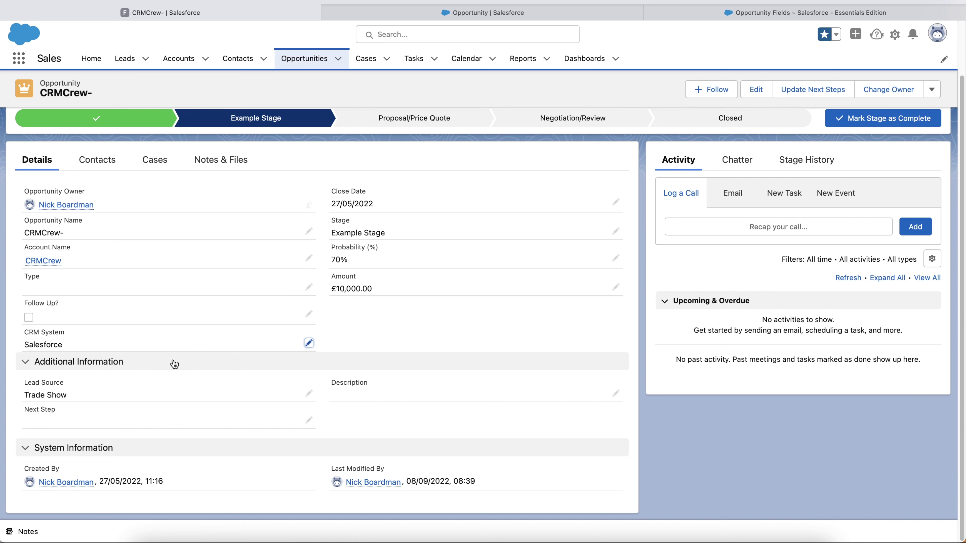
{"action": "scroll", "coordinate": [326, 274], "scroll_direction": "up", "scroll_amount": 2}
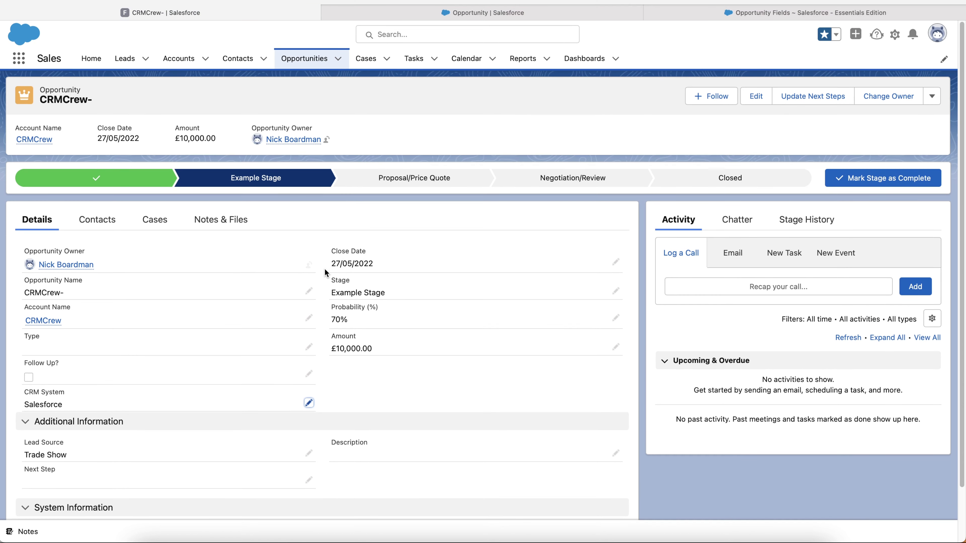
- From the Opportunity Fields setup page, go to Customize > Opportunities > Page Layouts
{"action": "left_click", "coordinate": [730, 15]}
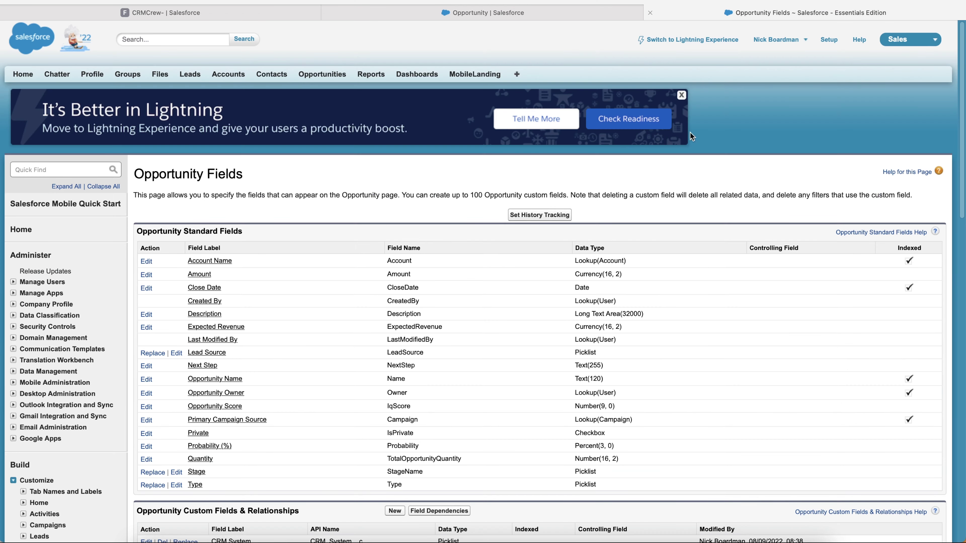
{"action": "scroll", "coordinate": [385, 317], "scroll_direction": "down", "scroll_amount": 3}
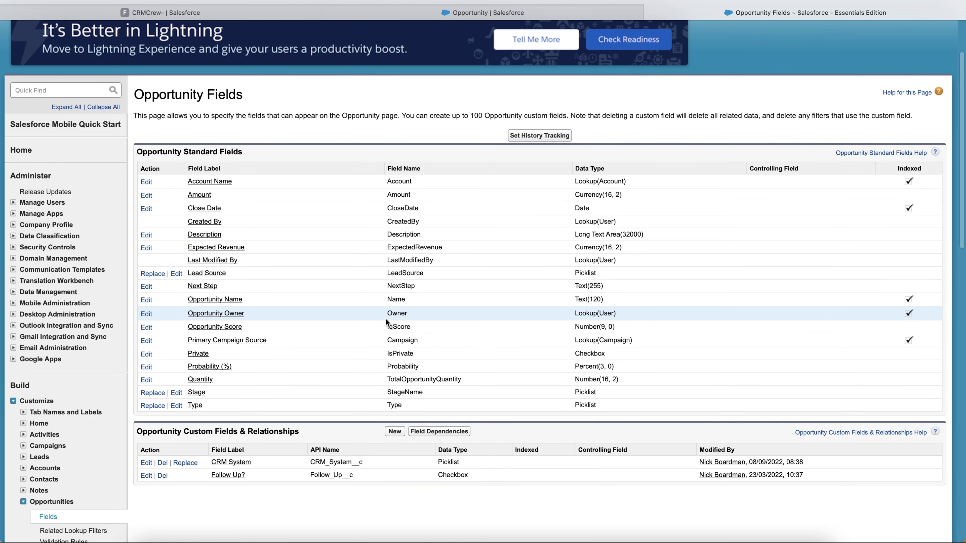
{"action": "scroll", "coordinate": [385, 318], "scroll_direction": "down", "scroll_amount": 3}
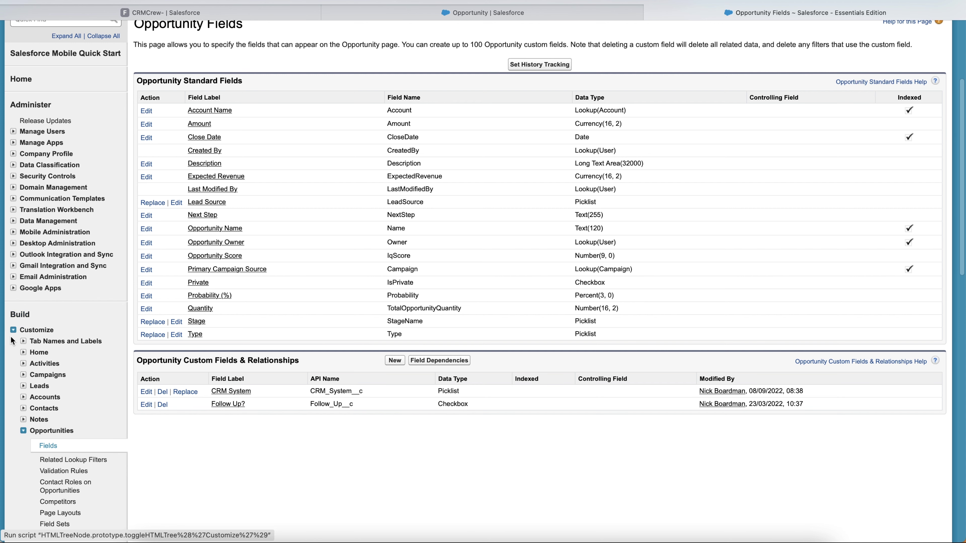
{"action": "scroll", "coordinate": [16, 339], "scroll_direction": "down", "scroll_amount": 2}
{"action": "scroll", "coordinate": [19, 375], "scroll_direction": "down", "scroll_amount": 4}
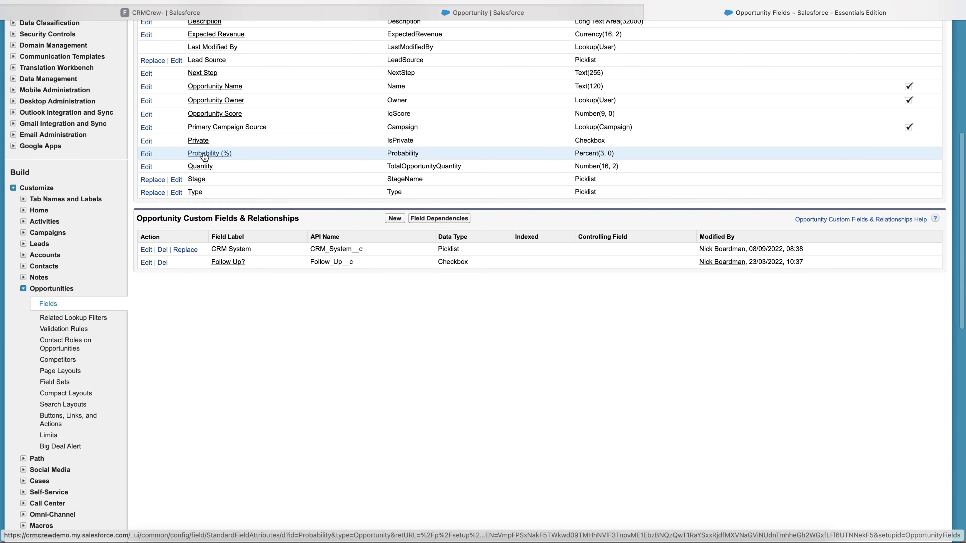
{"action": "scroll", "coordinate": [205, 157], "scroll_direction": "up", "scroll_amount": 1}
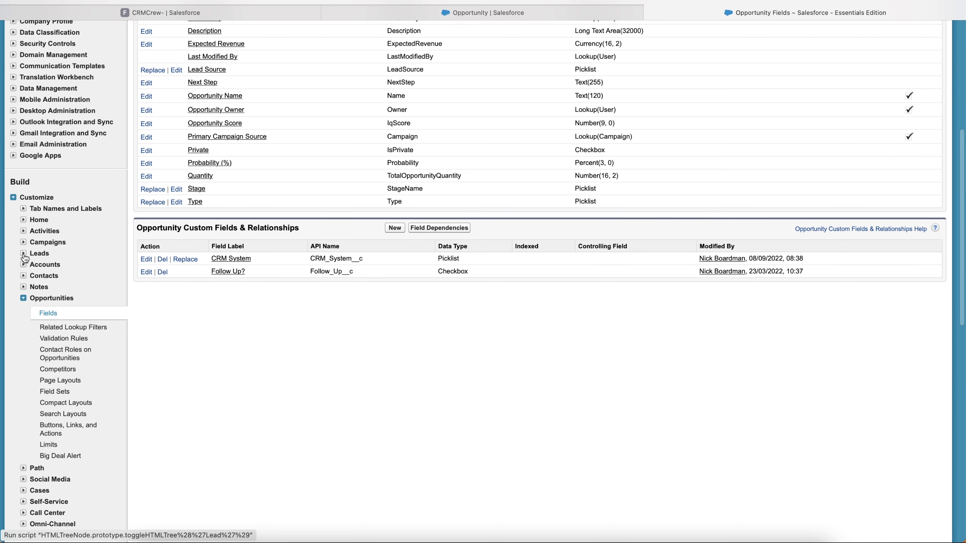
{"action": "scroll", "coordinate": [42, 305], "scroll_direction": "down", "scroll_amount": 2}
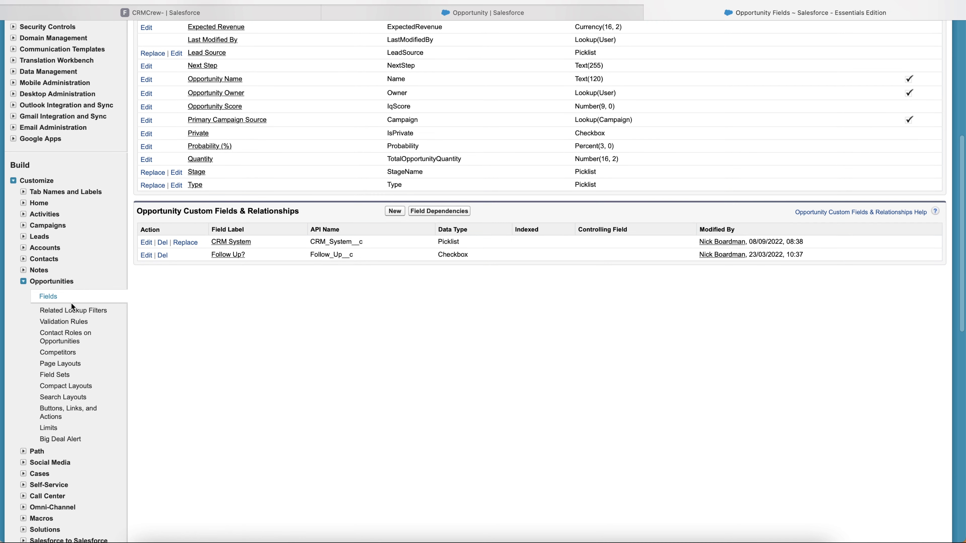
{"action": "left_click", "coordinate": [61, 364]}
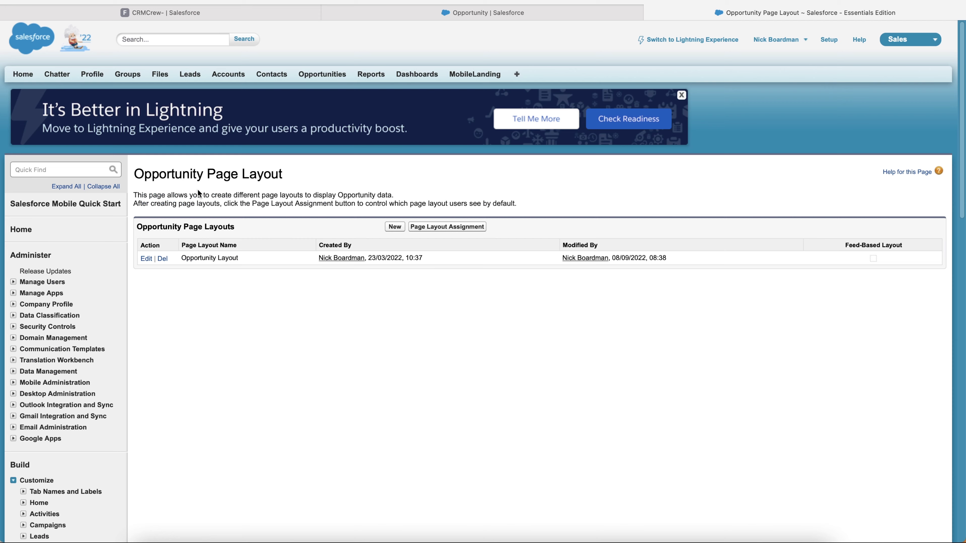
- Edit the Opportunity Layout so CRM System sits under Description in Additional Information, and save
{"action": "left_click", "coordinate": [145, 259]}
{"action": "scroll", "coordinate": [341, 310], "scroll_direction": "down", "scroll_amount": 5}
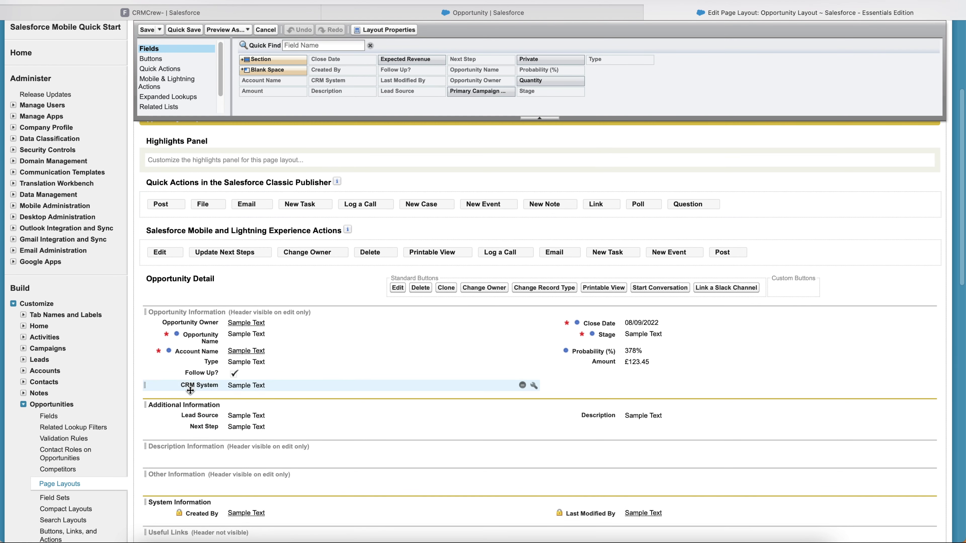
{"action": "left_click_drag", "start_coordinate": [191, 385], "coordinate": [192, 386]}
{"action": "scroll", "coordinate": [191, 386], "scroll_direction": "down", "scroll_amount": 3}
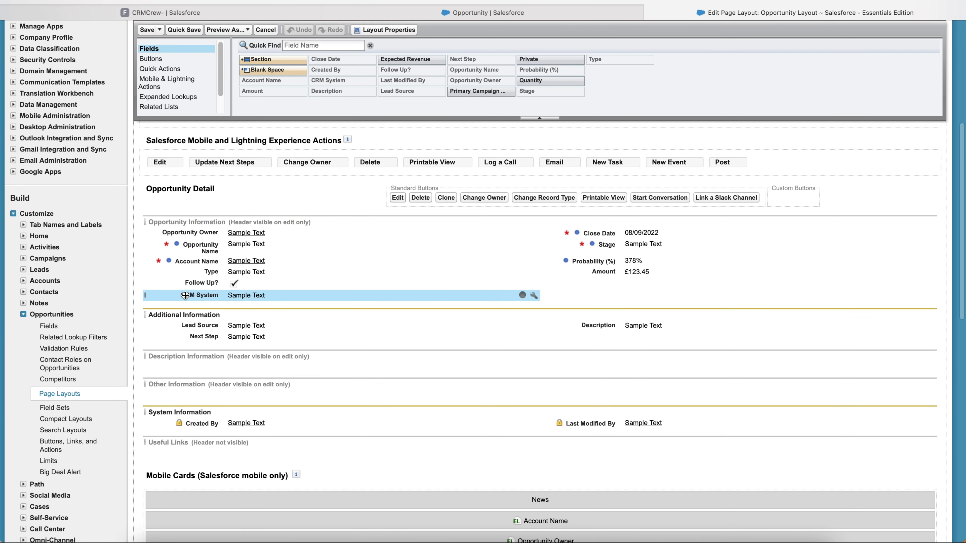
{"action": "left_click_drag", "start_coordinate": [185, 296], "coordinate": [584, 335]}
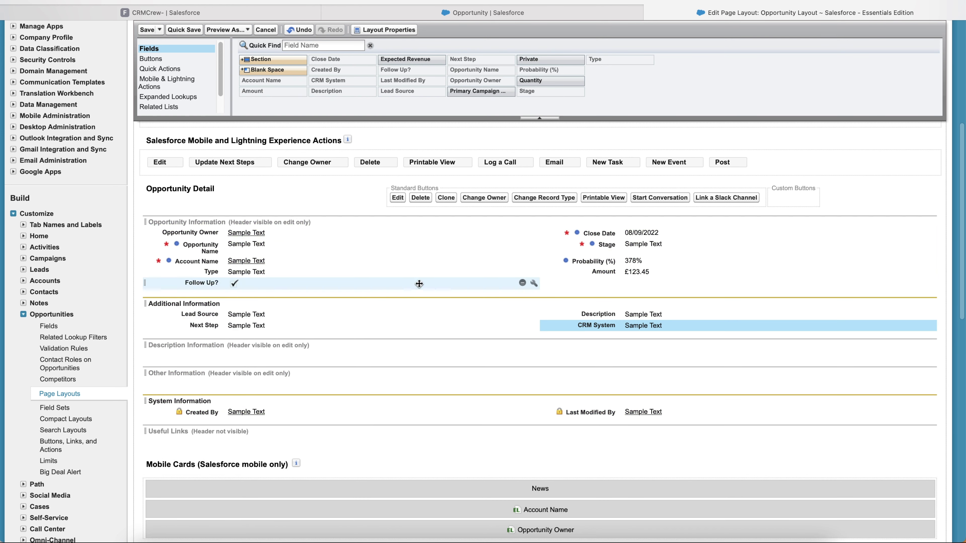
{"action": "scroll", "coordinate": [407, 300], "scroll_direction": "up", "scroll_amount": 3}
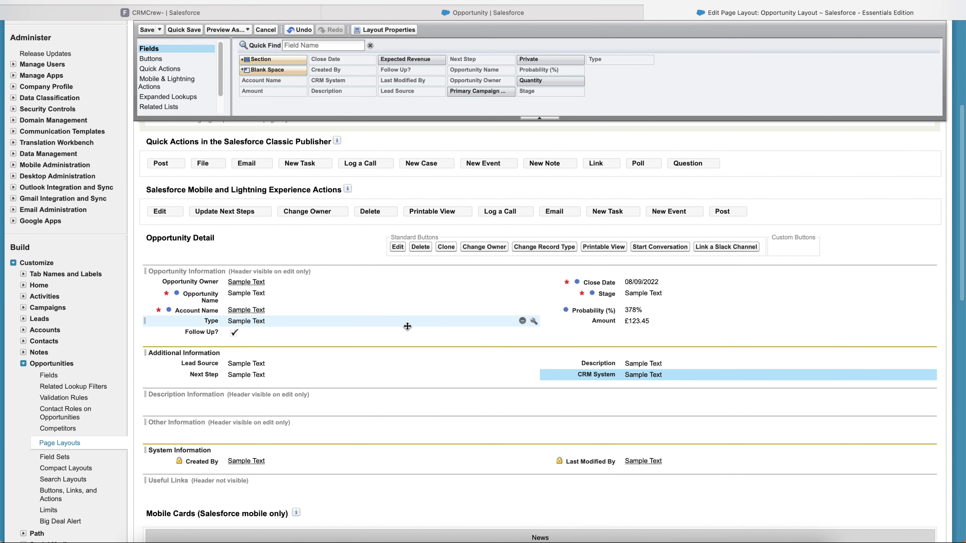
{"action": "scroll", "coordinate": [404, 329], "scroll_direction": "up", "scroll_amount": 5}
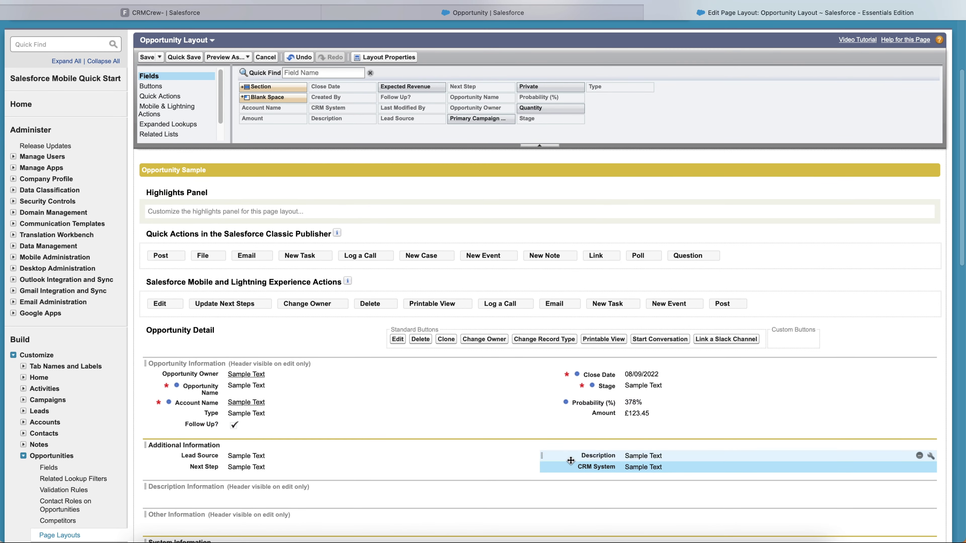
{"action": "scroll", "coordinate": [199, 196], "scroll_direction": "up", "scroll_amount": 6}
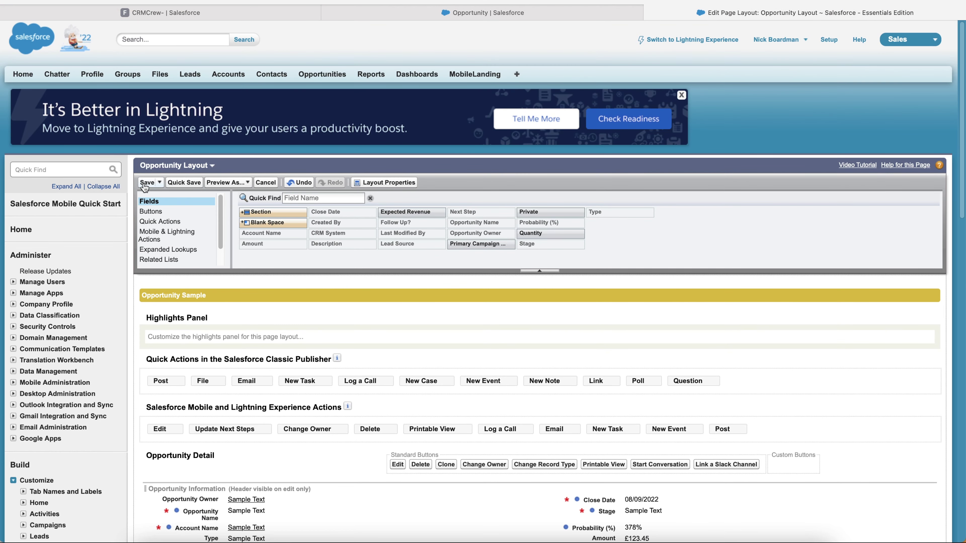
{"action": "left_click", "coordinate": [144, 183]}
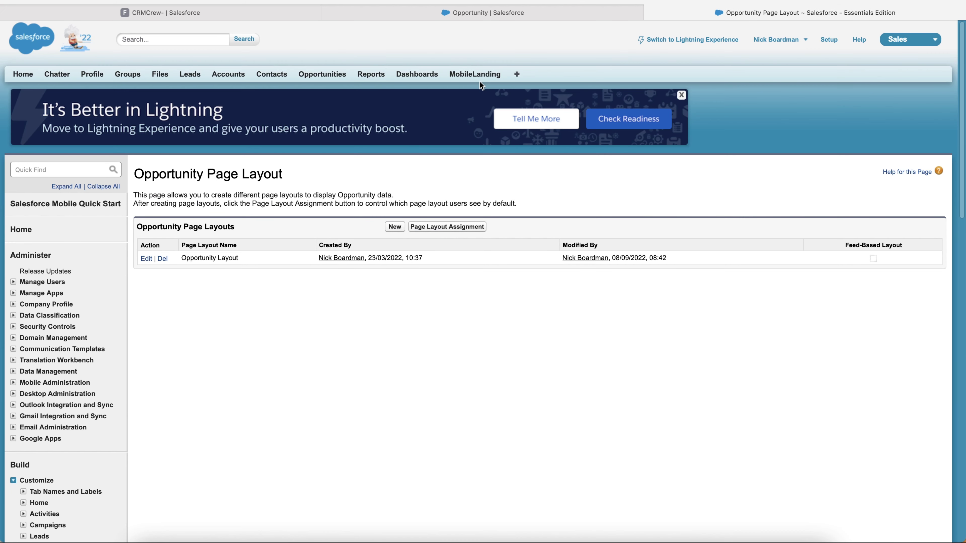
- Reload the CRMCrew- opportunity record to display the updated page layout
{"action": "left_click", "coordinate": [174, 12]}
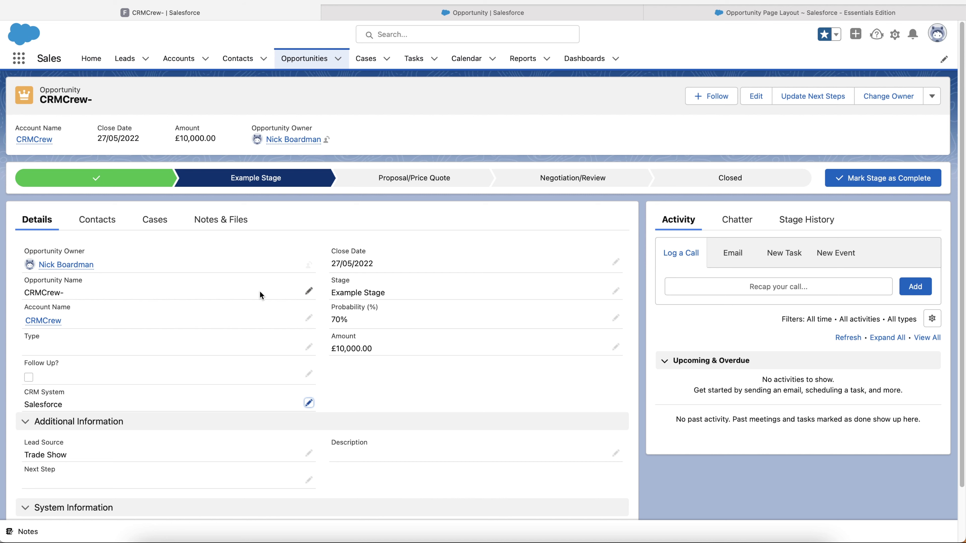
{"action": "key", "text": "super+r"}
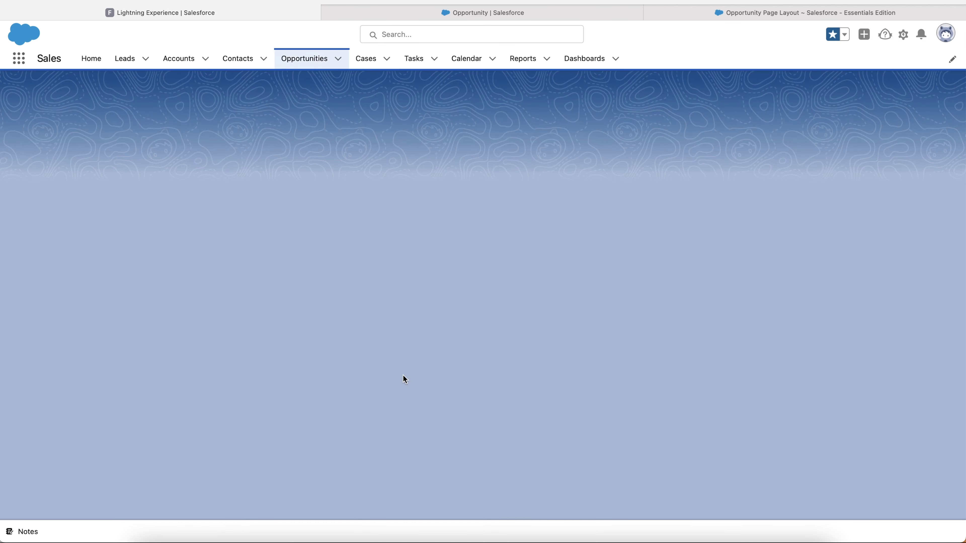